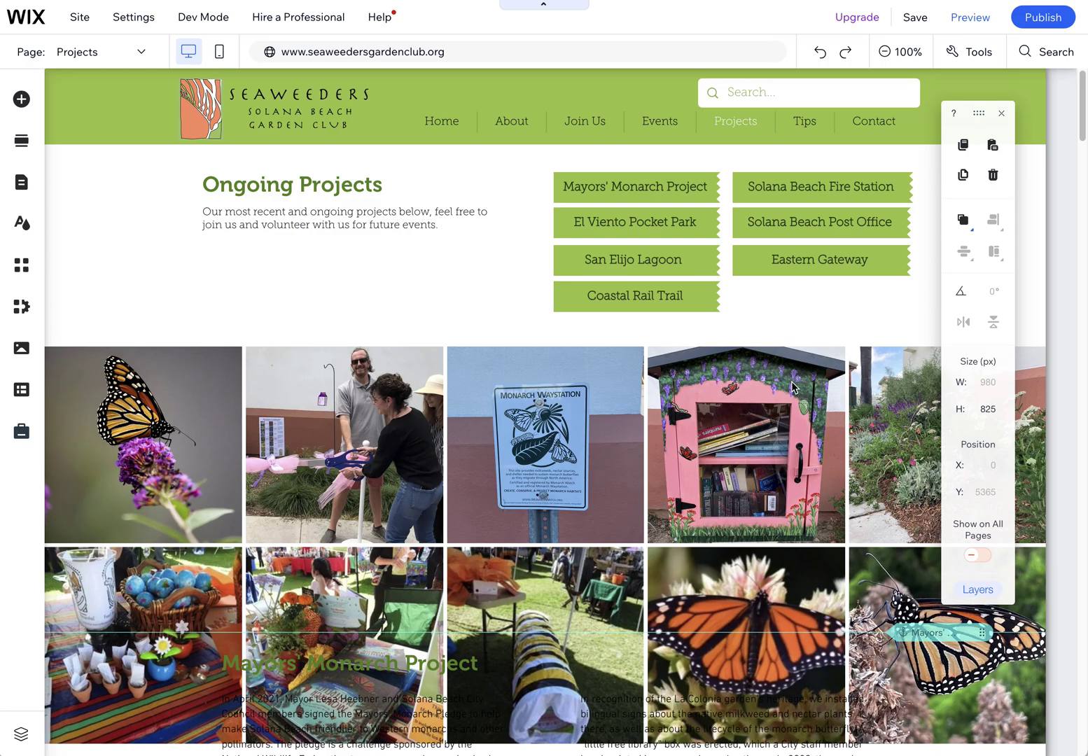
Resize the first Pro Gallery section to 563 px so the Mayors' Monarch Project text sits below it.
scroll(571, 490, "down", 3)
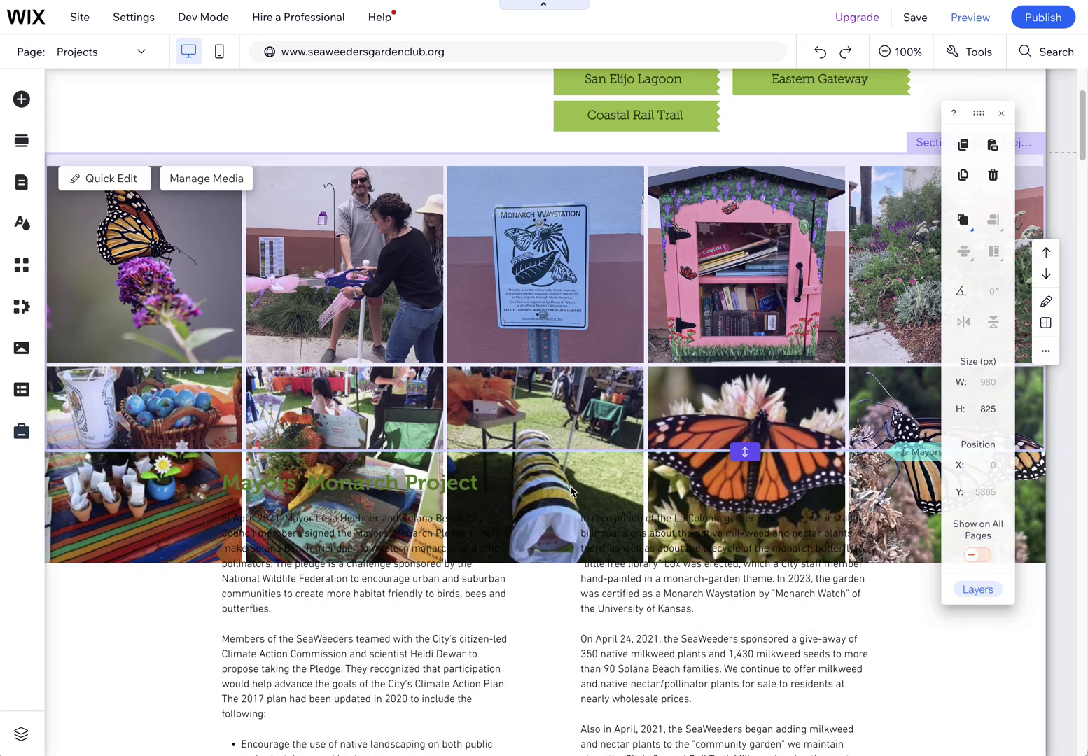
left_click(455, 501)
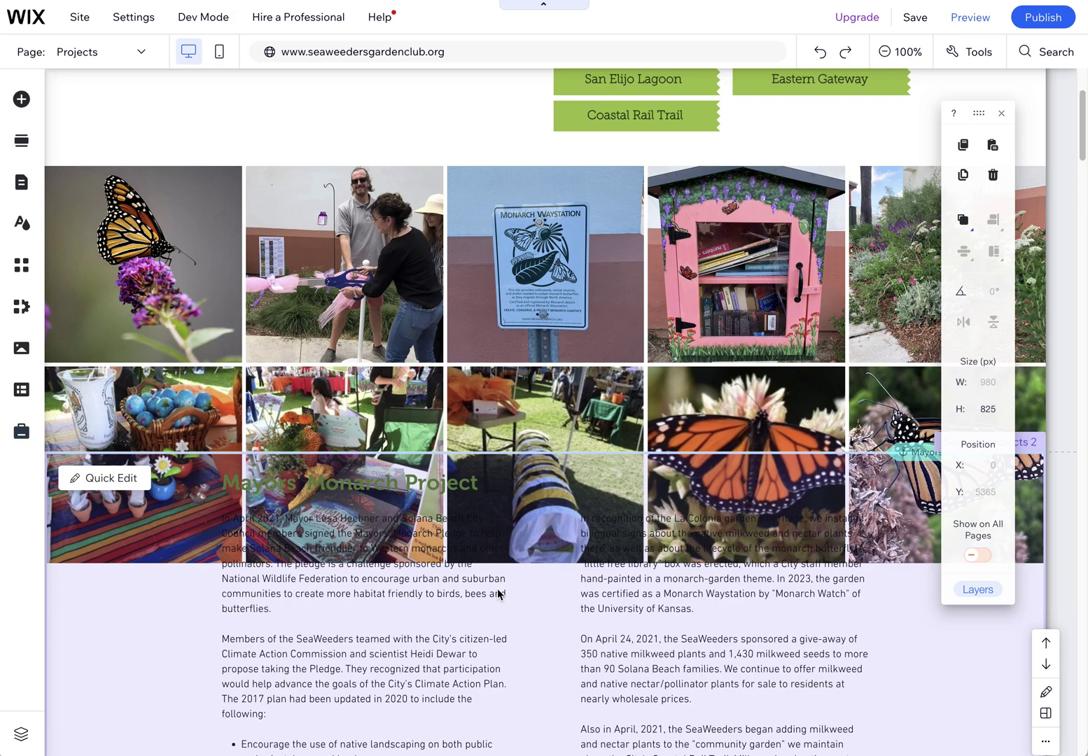
left_click(145, 621)
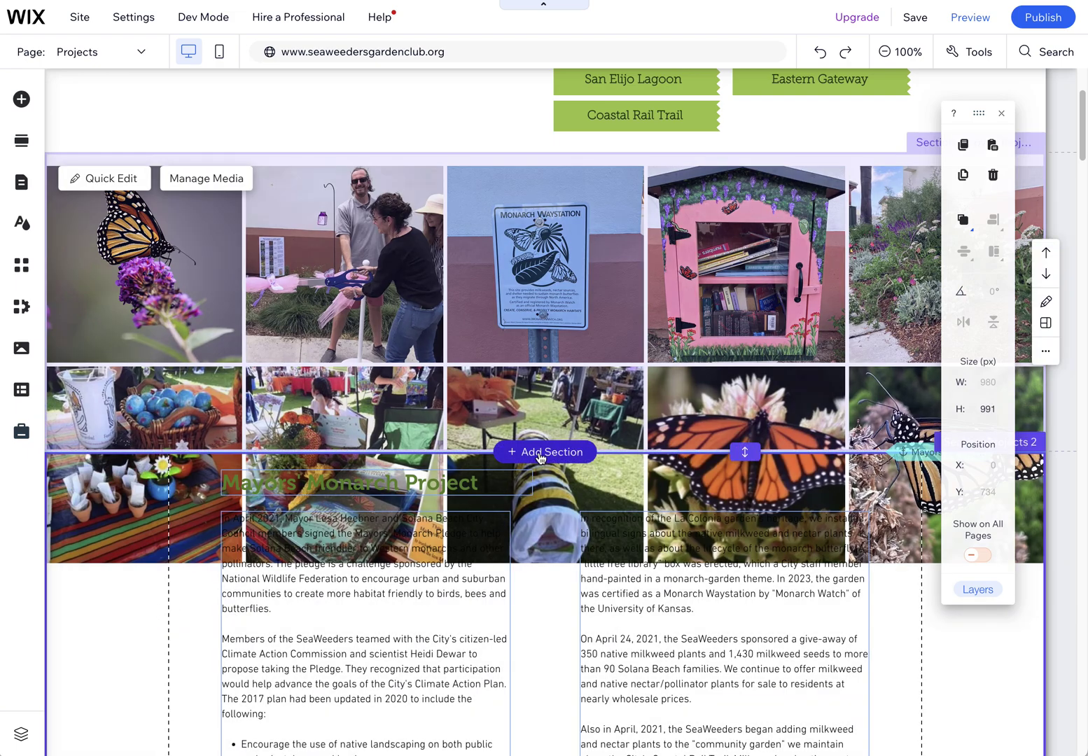
left_click(745, 477)
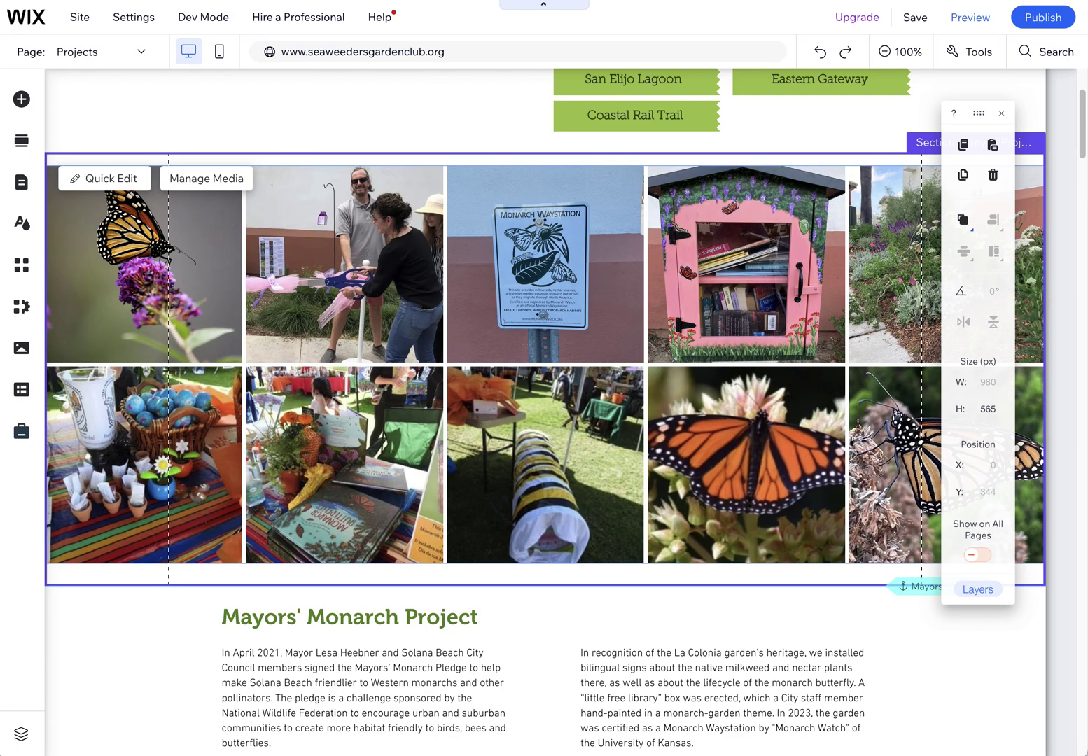
left_click_drag(1082, 753, 887, 688)
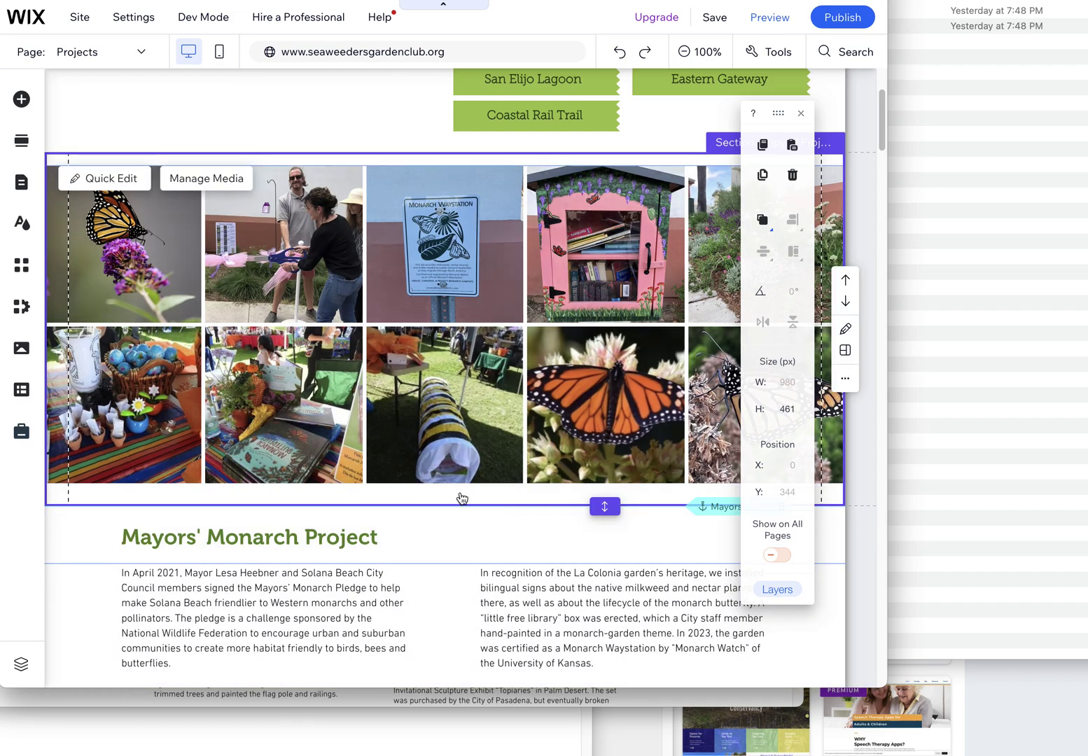
left_click_drag(887, 688, 1078, 747)
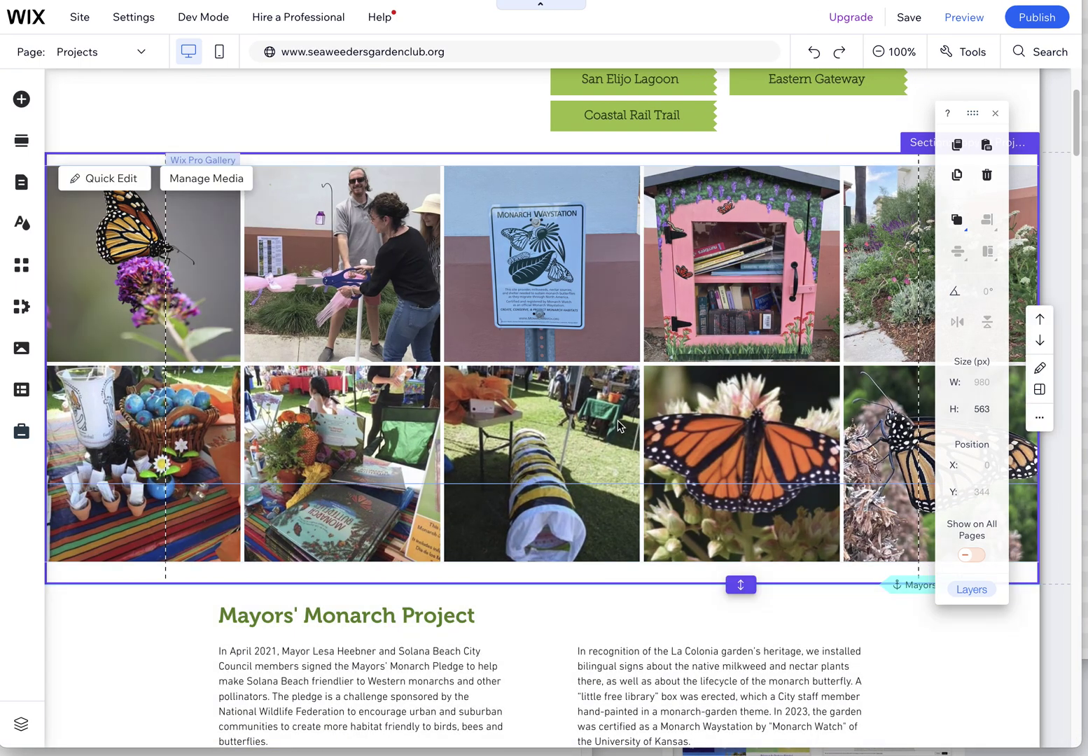
Stretch the El Viento gallery section down to 551 px, clearing the Pocket Park text.
scroll(616, 578, "down", 5)
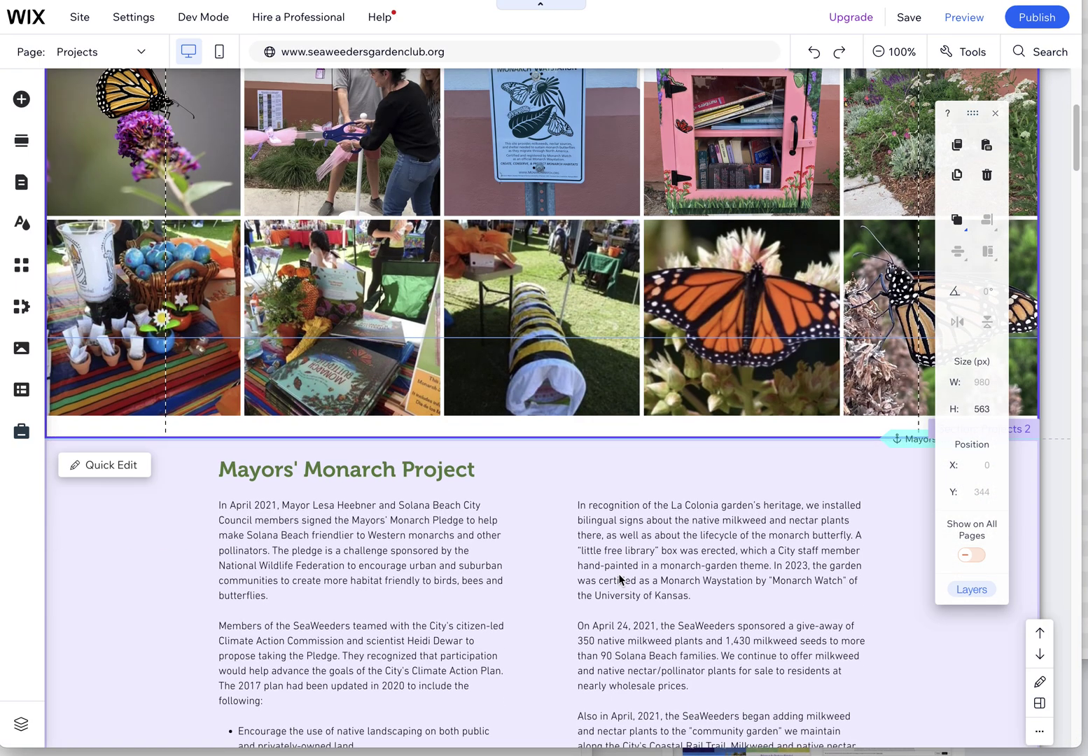
scroll(626, 578, "down", 10)
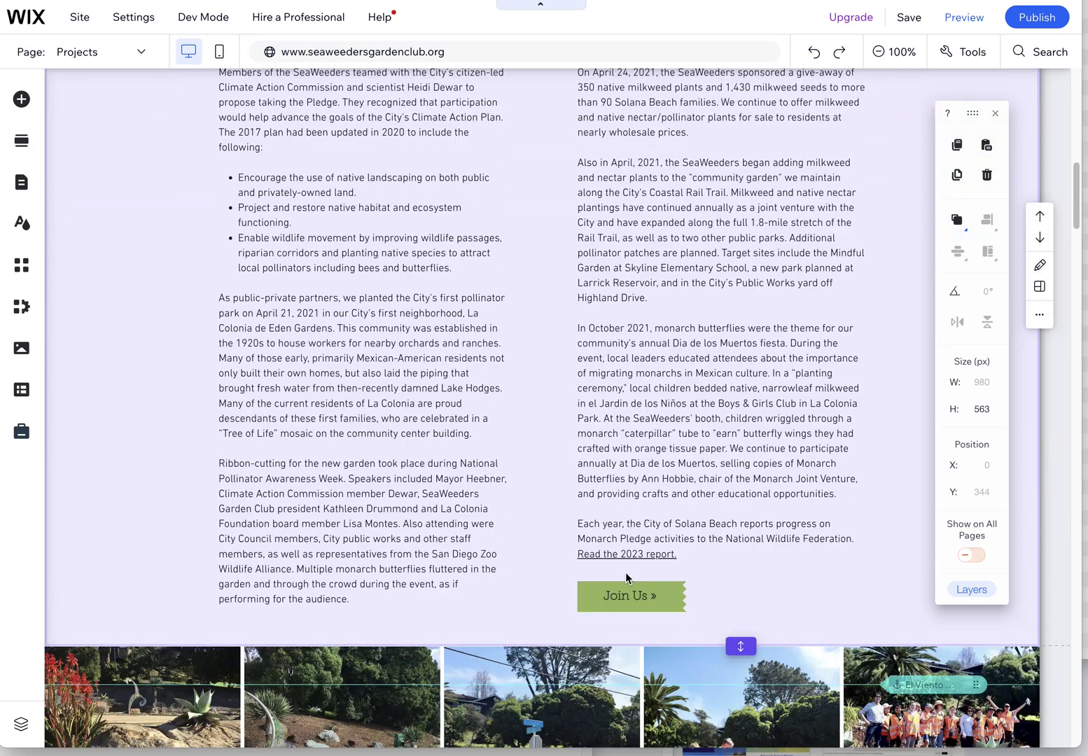
scroll(626, 578, "down", 3)
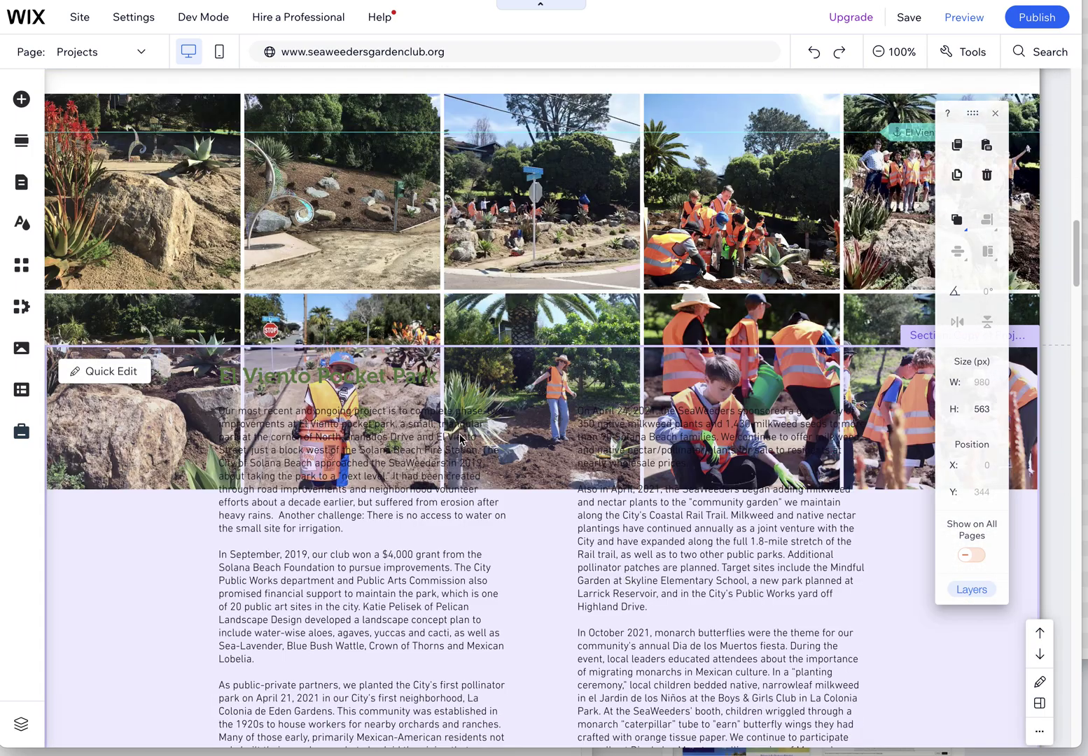
left_click(776, 361)
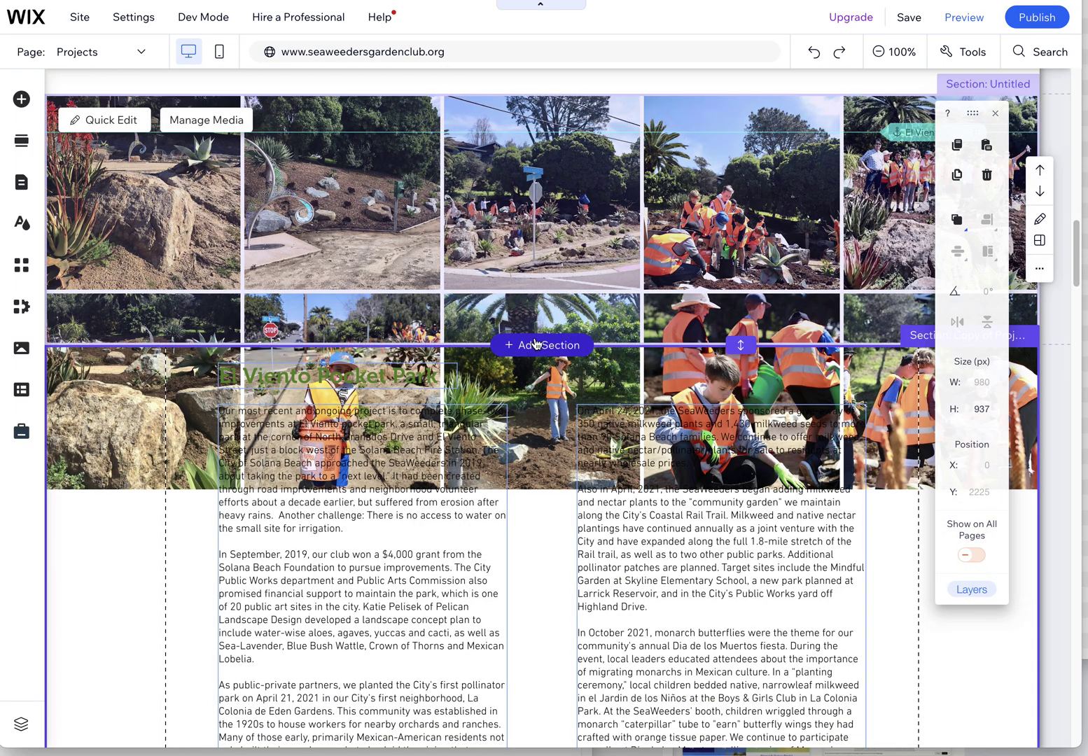
left_click(731, 348)
left_click_drag(732, 343, 708, 518)
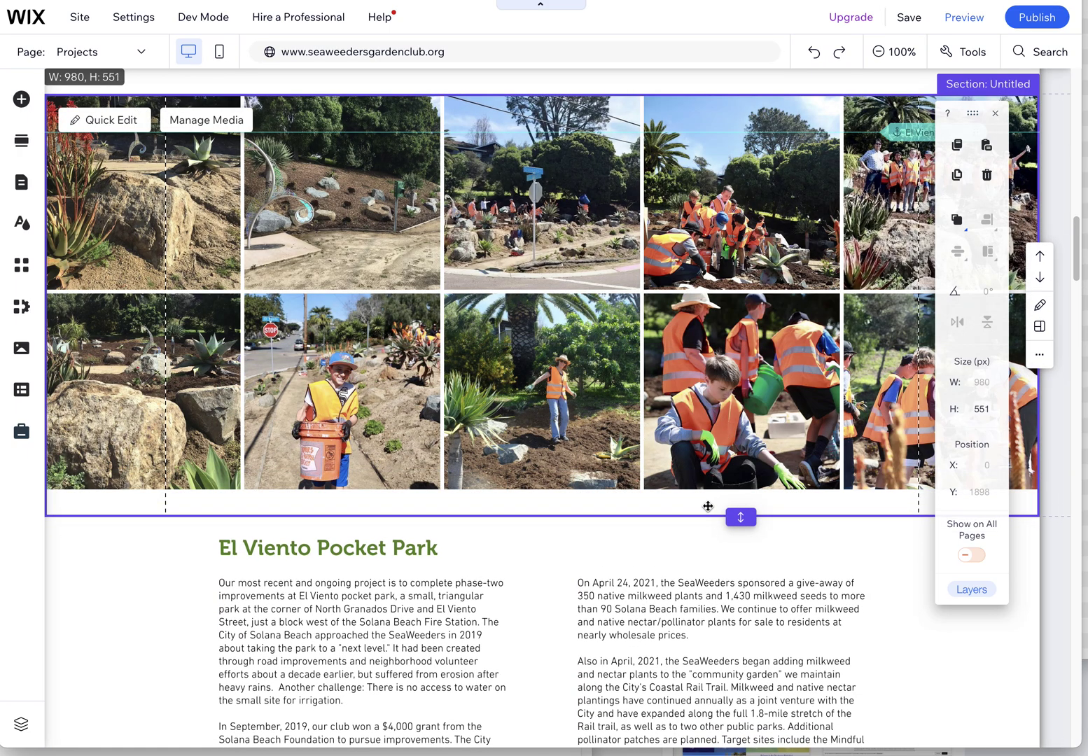
Nudge the El Viento photo gallery slightly within its section.
scroll(709, 522, "up", 3)
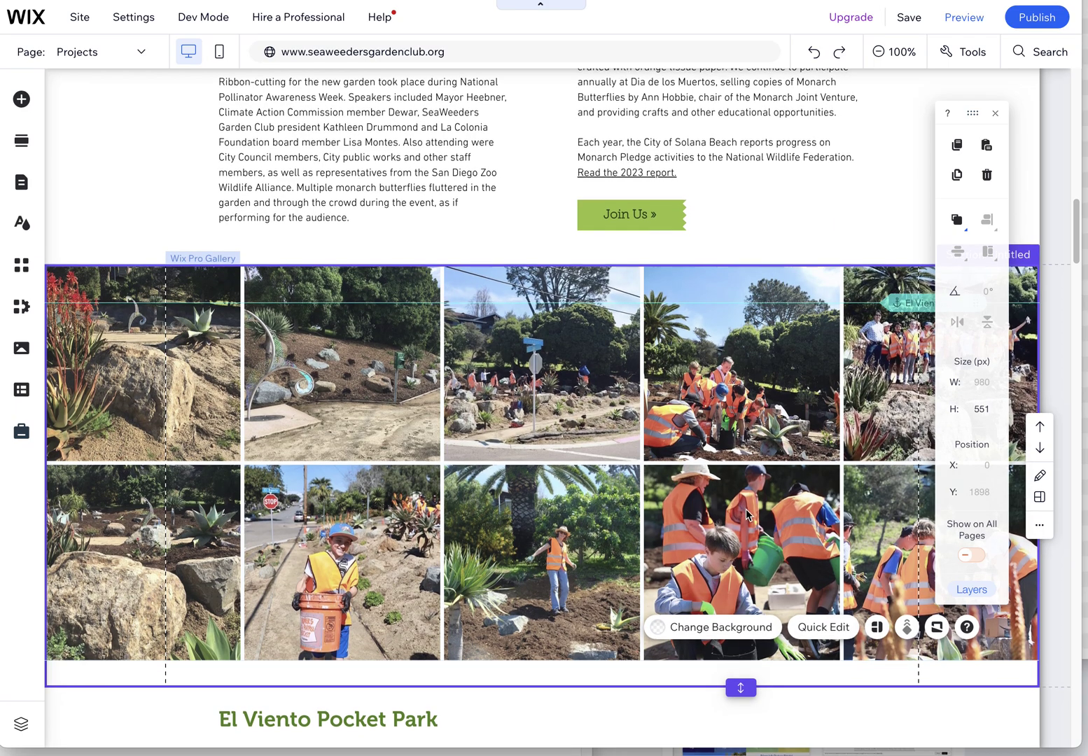
scroll(742, 502, "down", 3)
left_click(580, 373)
mouse_move(580, 373)
left_mouse_down()
mouse_move(579, 387)
mouse_move(580, 368)
left_mouse_up()
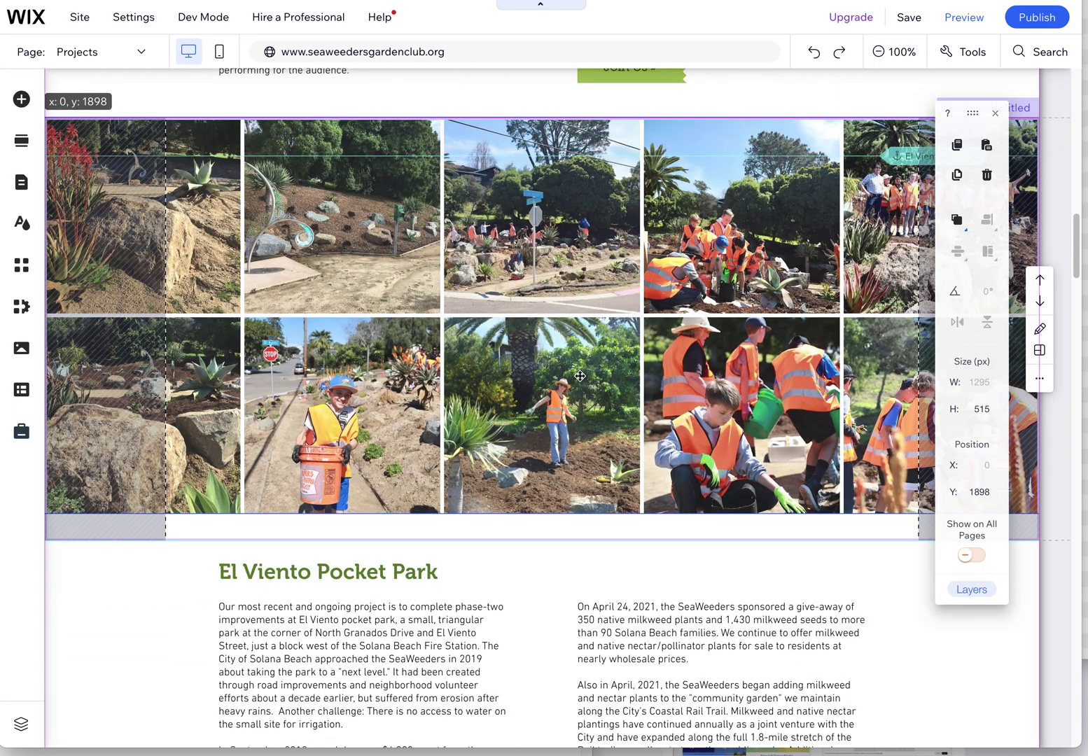
Extend the Fire Wall gallery section to 683 px so the Native Garden text clears the photos.
scroll(600, 570, "down", 1)
scroll(600, 570, "down", 3)
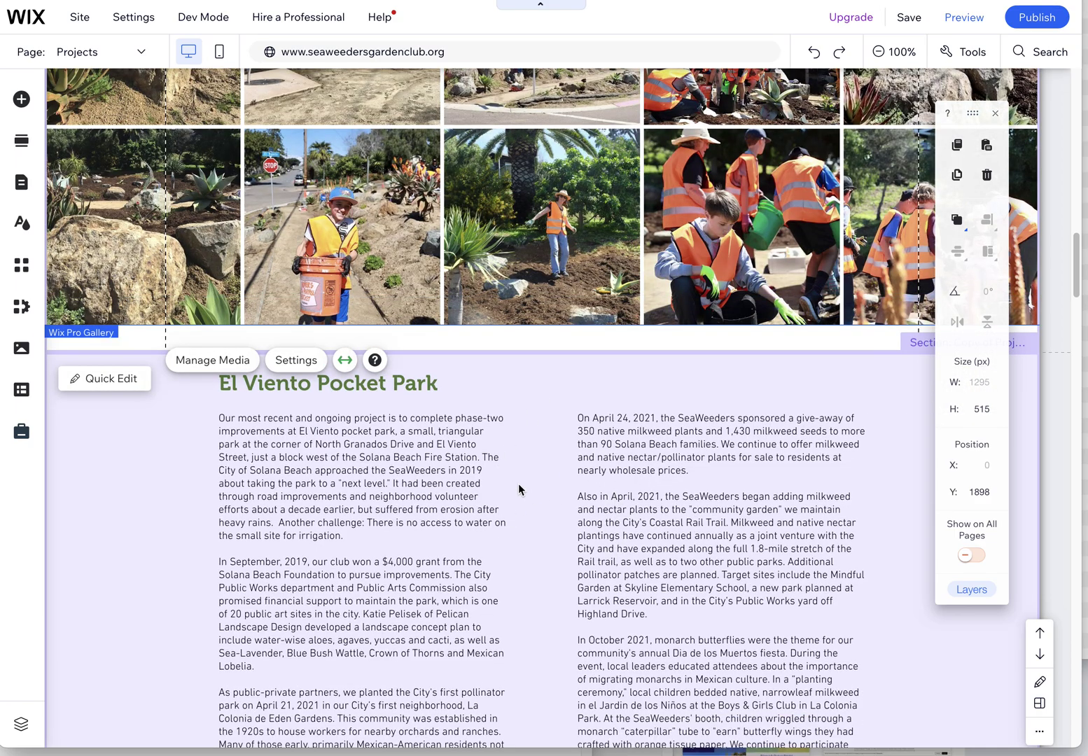
scroll(640, 488, "down", 9)
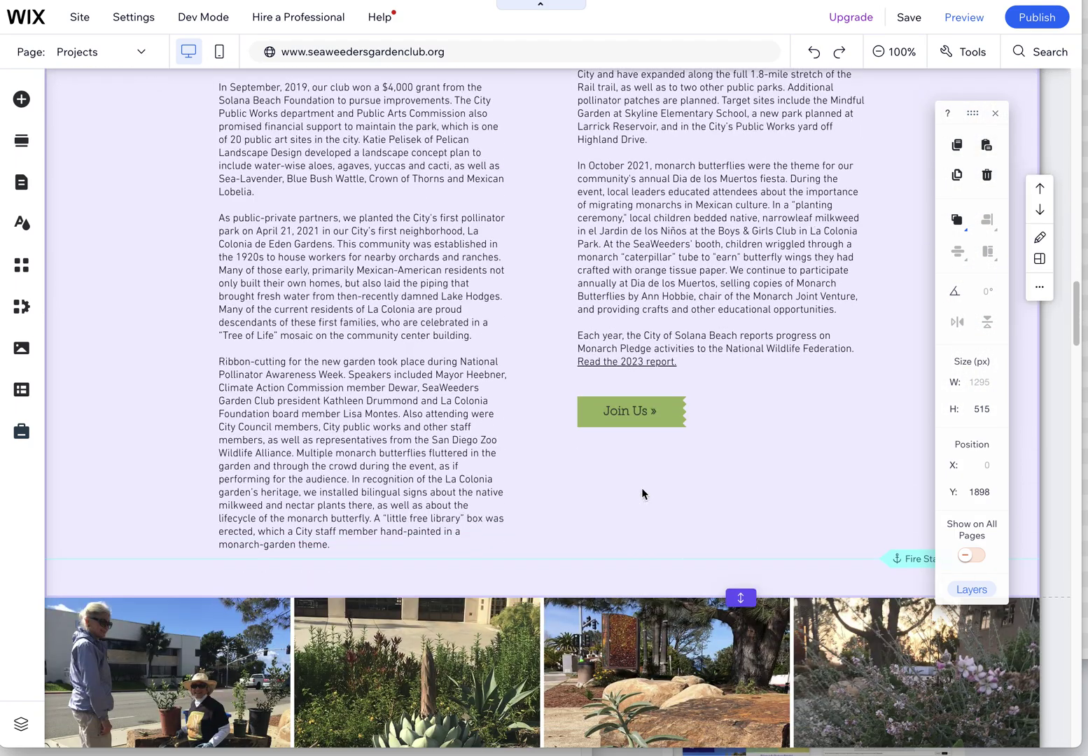
scroll(641, 488, "down", 8)
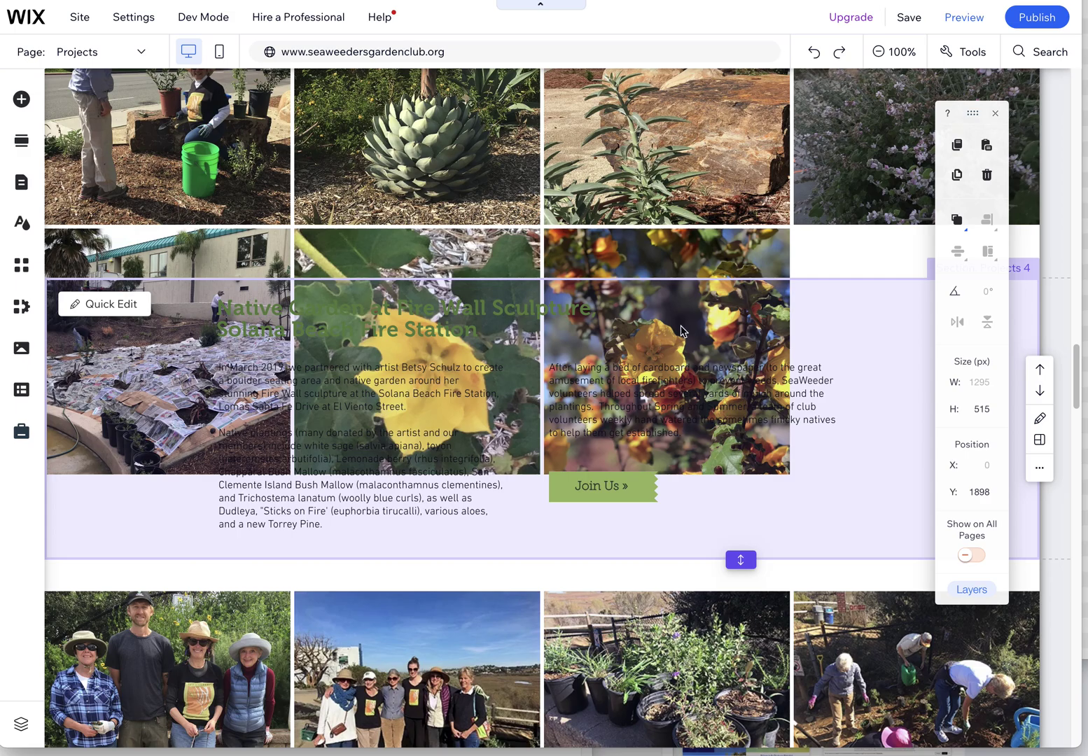
left_click(838, 301)
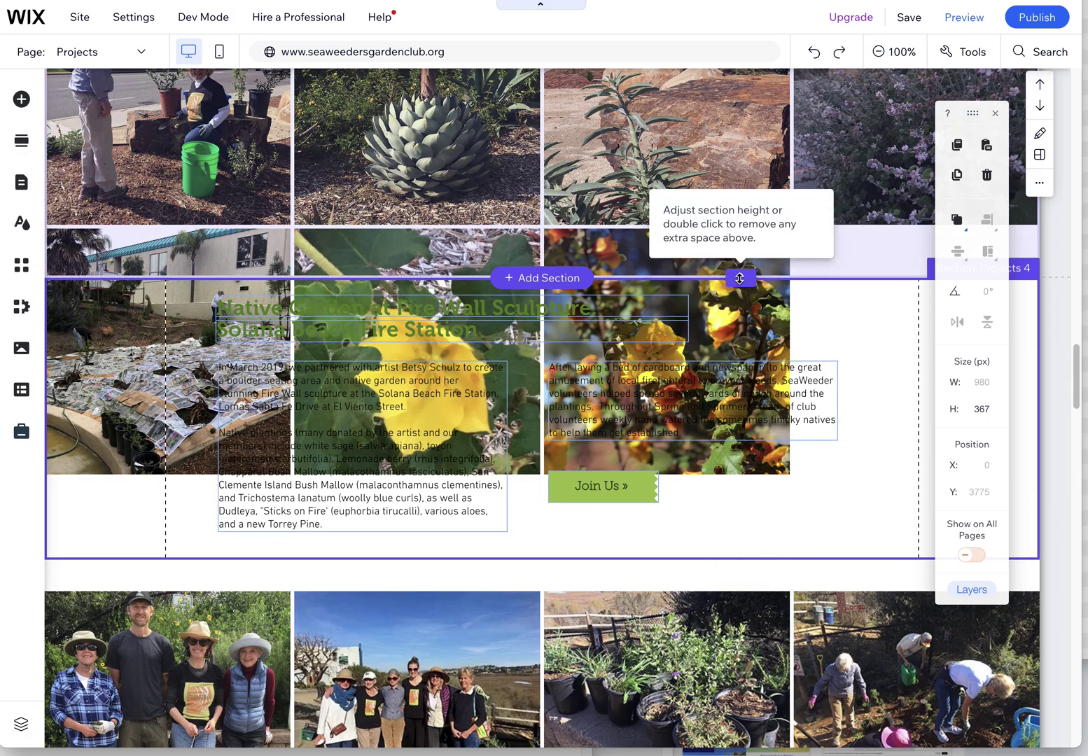
left_click_drag(740, 278, 724, 504)
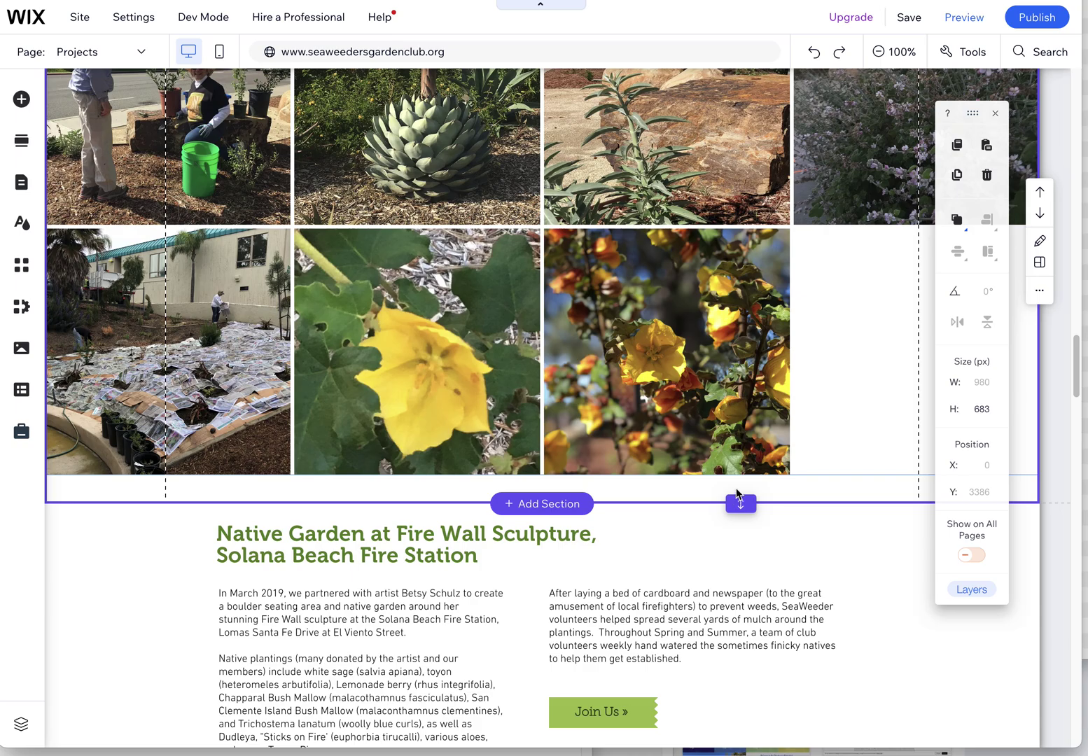
Check and nudge the Fire Wall photo gallery's position inside its taller section.
left_click(823, 437)
scroll(865, 494, "up", 1)
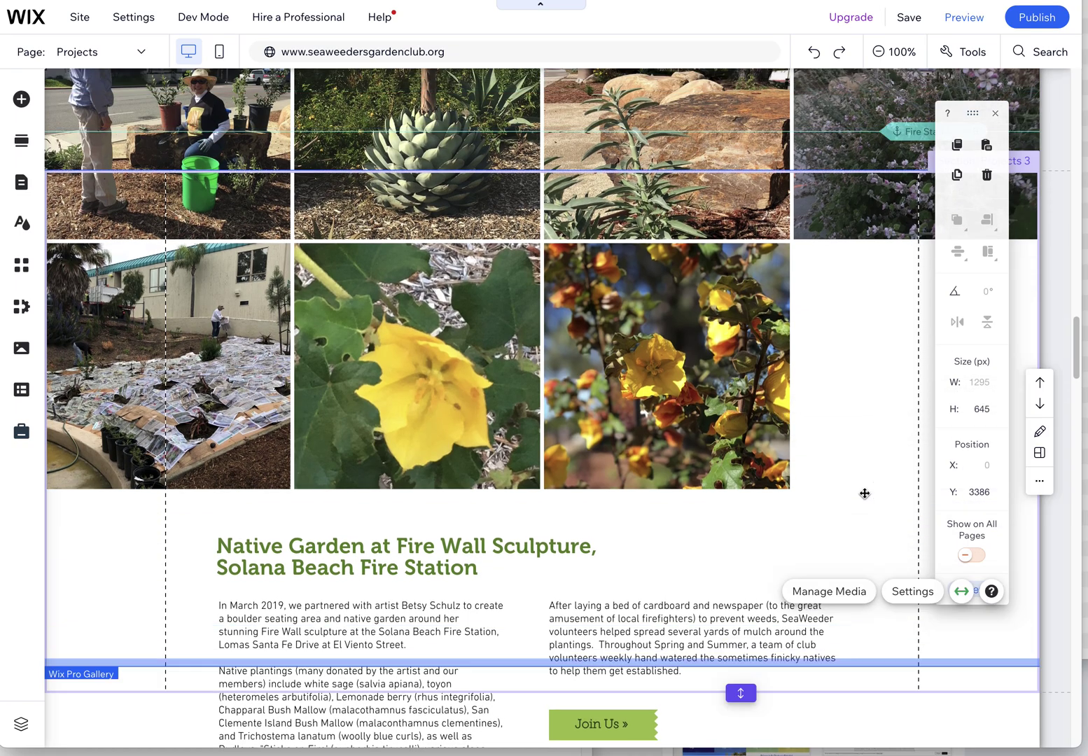
scroll(865, 493, "up", 3)
left_click_drag(861, 504, 857, 493)
scroll(630, 581, "down", 4)
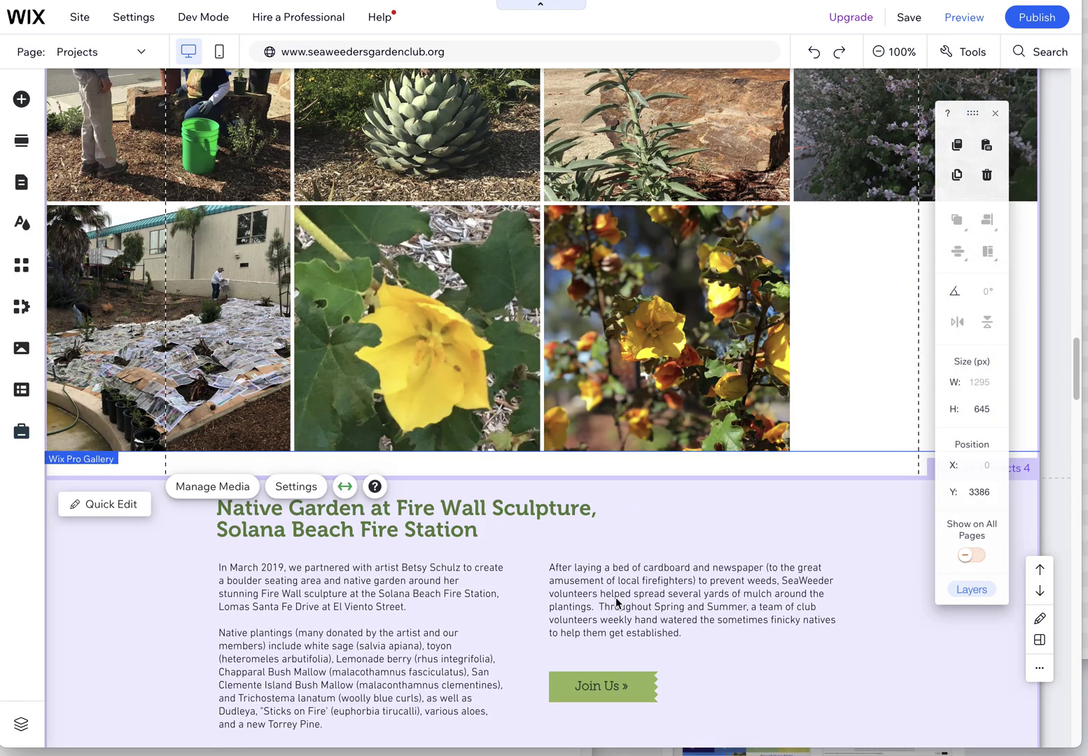
scroll(616, 597, "down", 10)
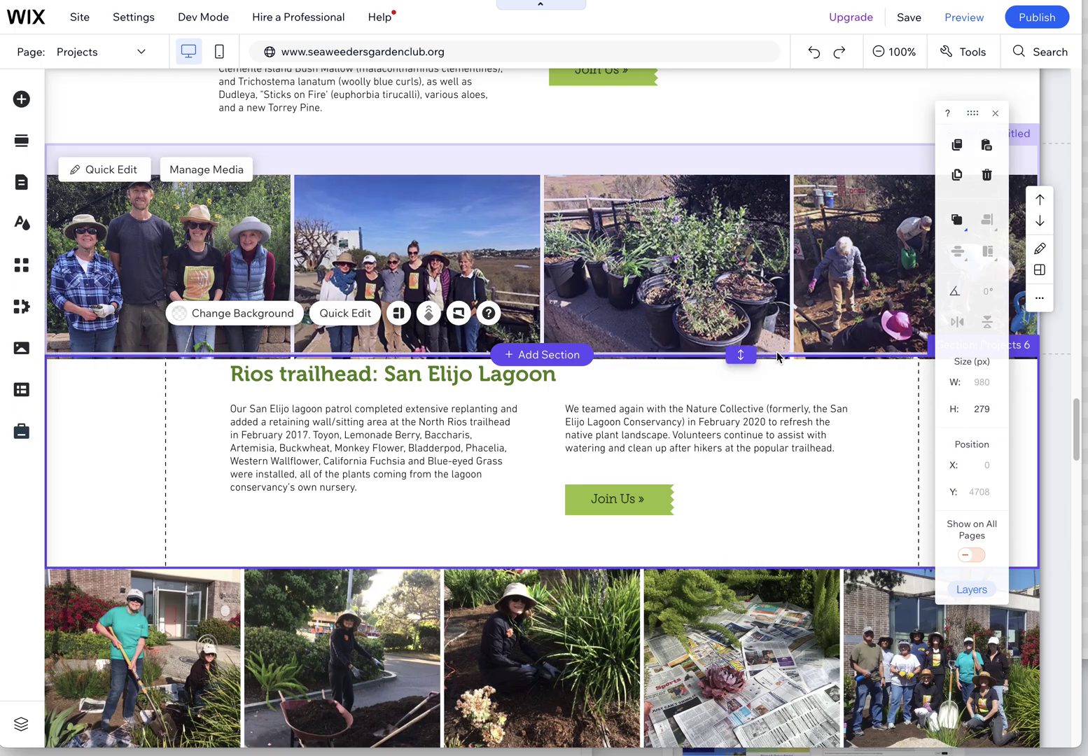
Stretch the gallery sections above Rios trailhead and Post Office, the latter to 1330 px.
left_click_drag(738, 355, 732, 380)
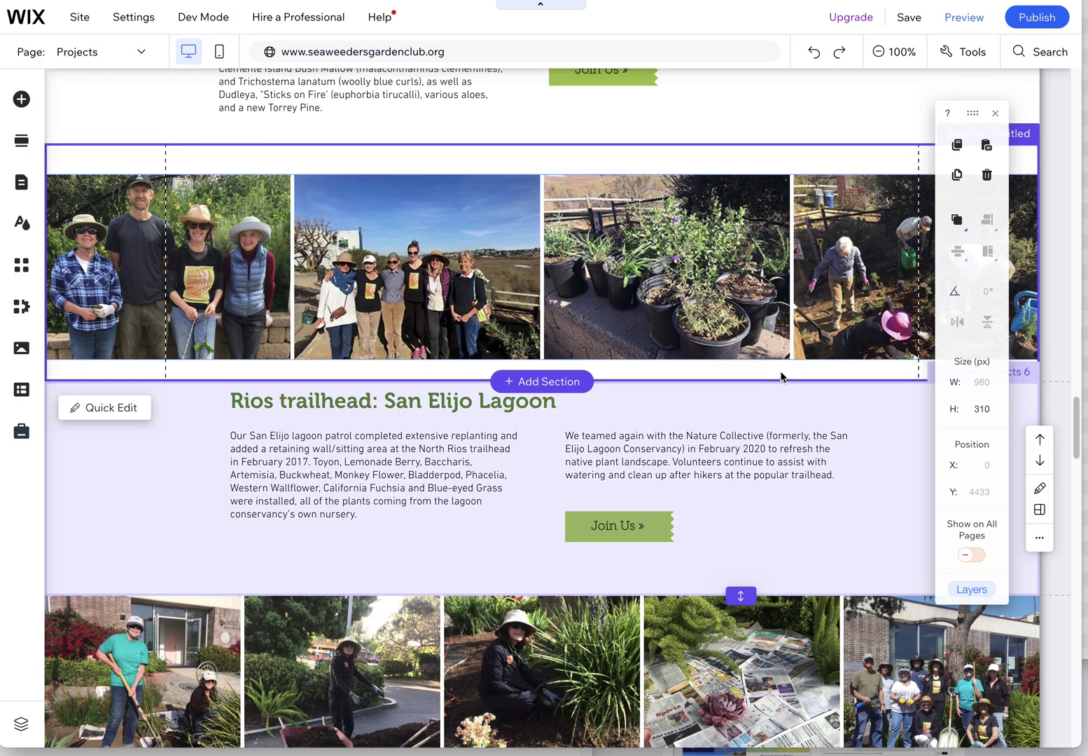
scroll(796, 374, "down", 6)
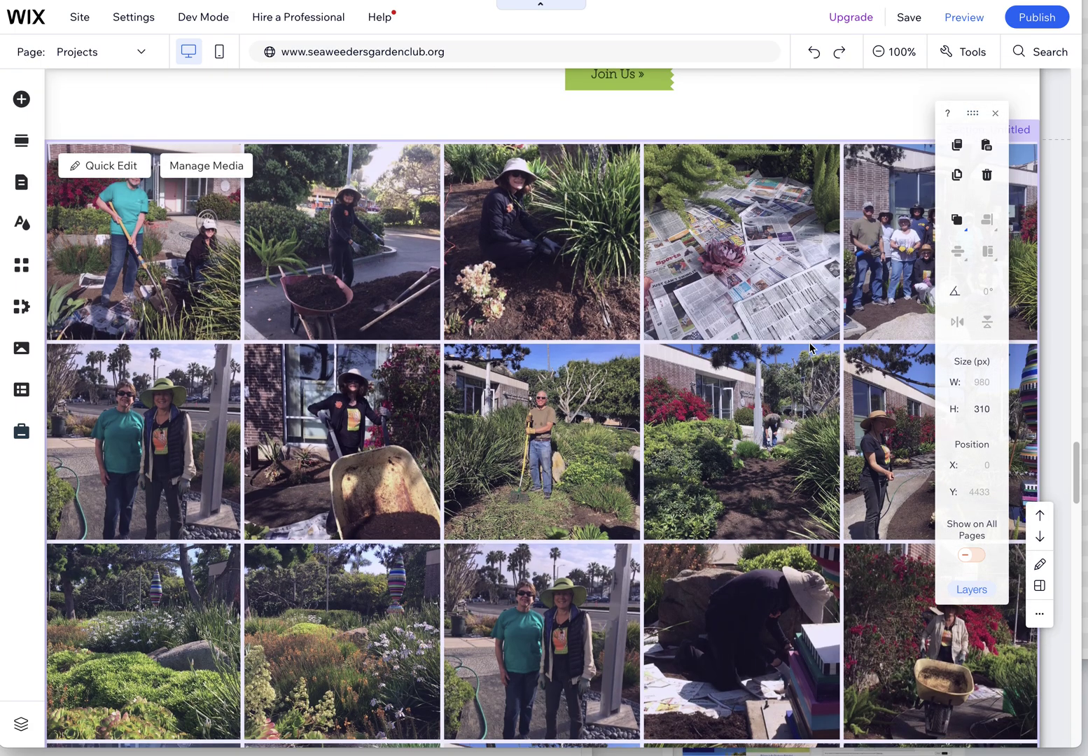
scroll(810, 348, "down", 8)
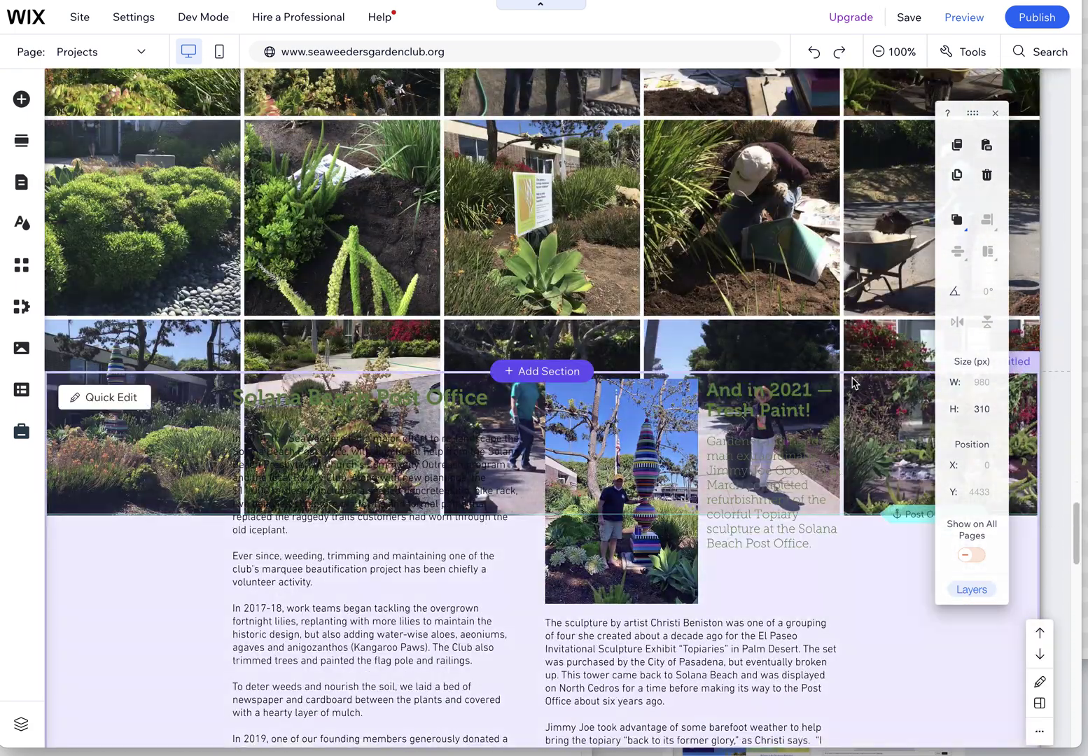
left_click(735, 378)
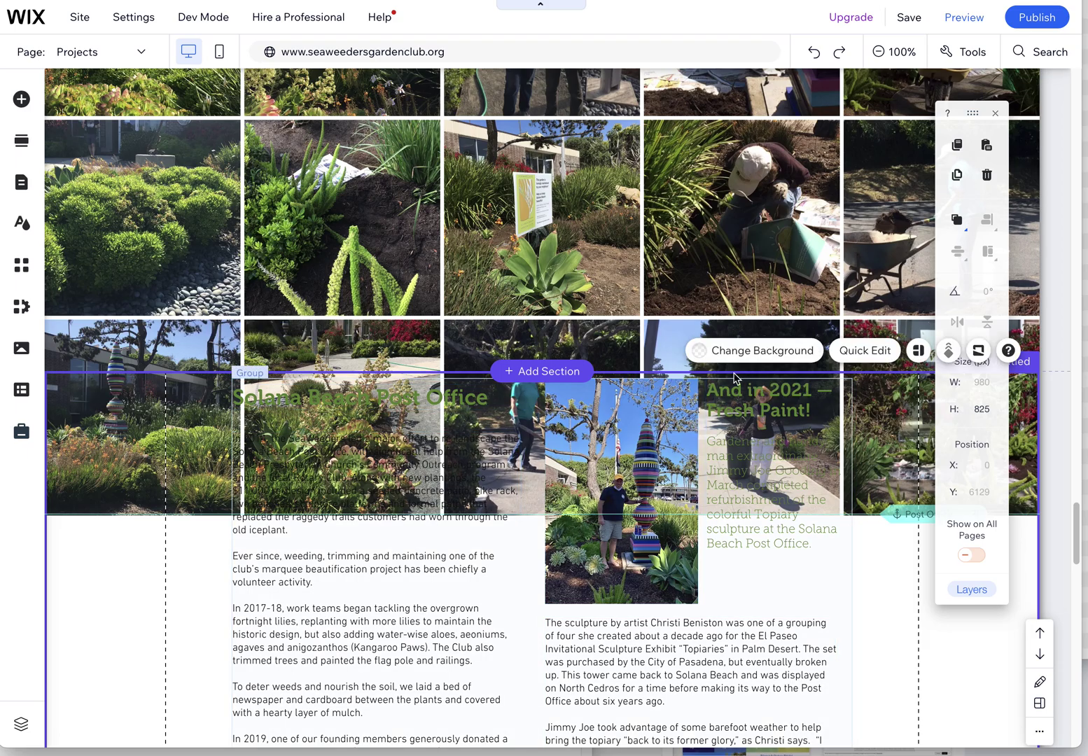
left_click(736, 370)
left_click_drag(741, 369, 705, 547)
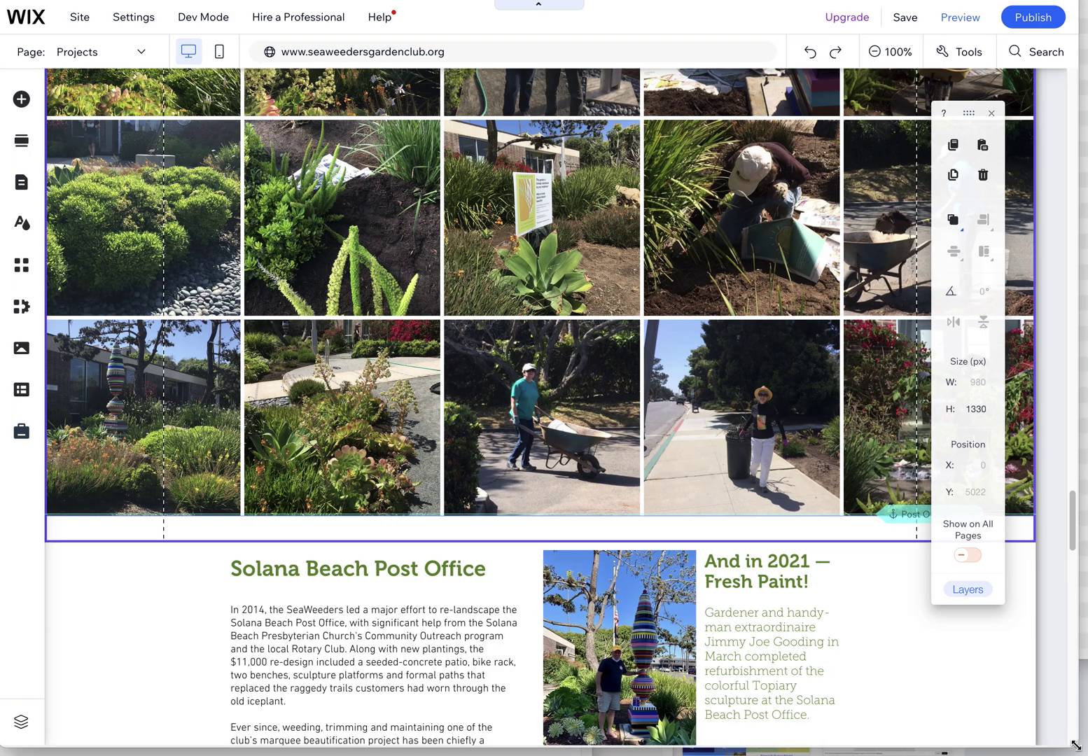
scroll(888, 665, "down", 4)
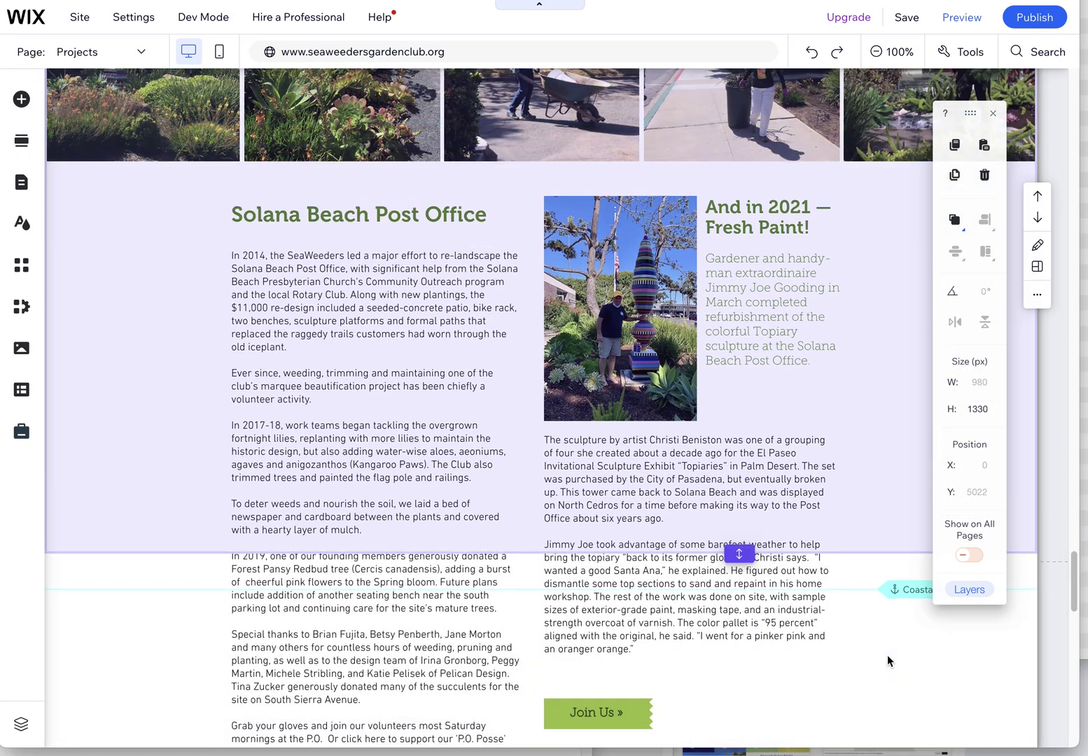
scroll(887, 654, "down", 5)
scroll(835, 584, "down", 12)
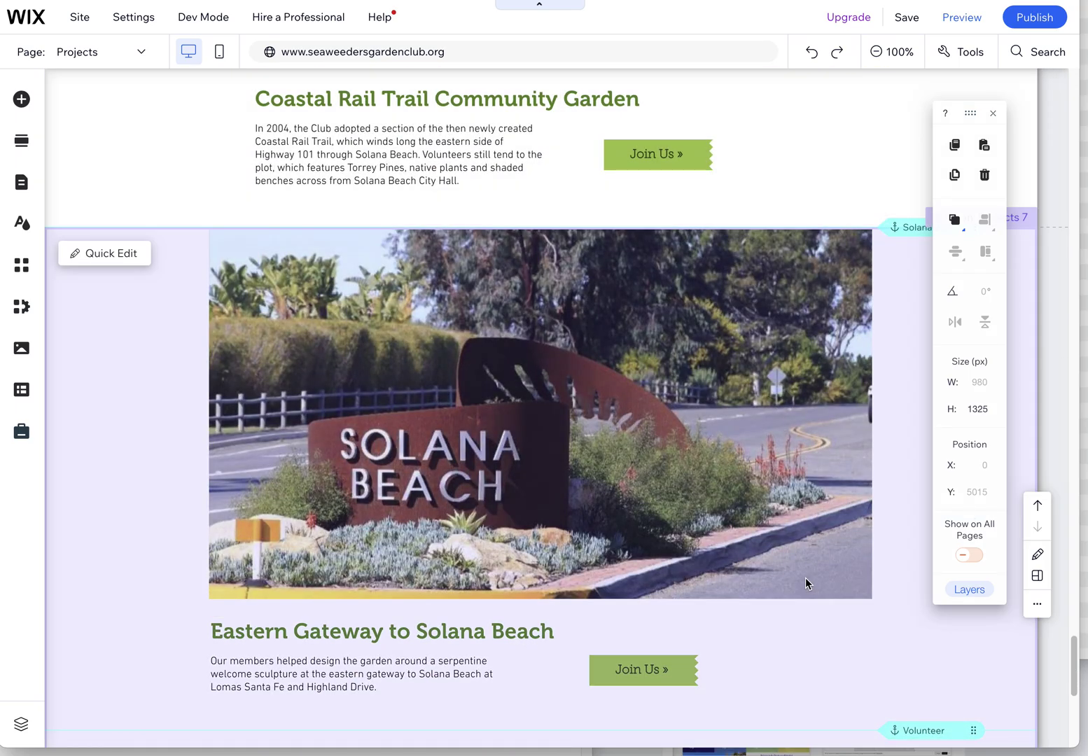
scroll(805, 581, "down", 3)
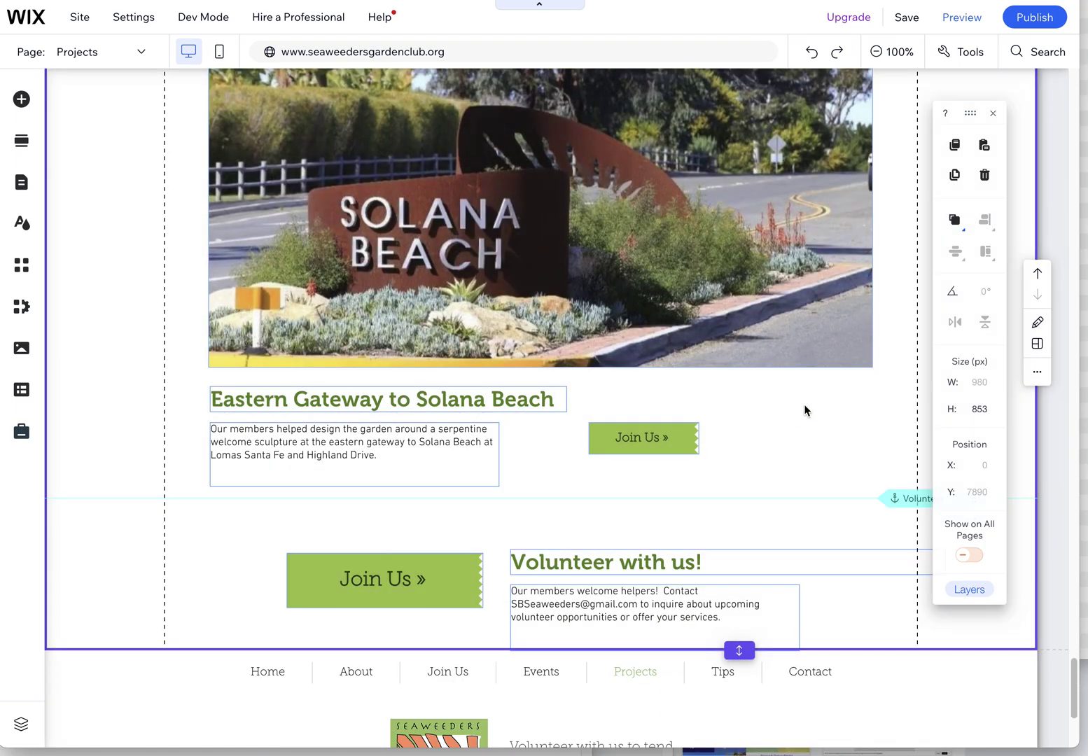
left_click(786, 418)
scroll(816, 482, "up", 6)
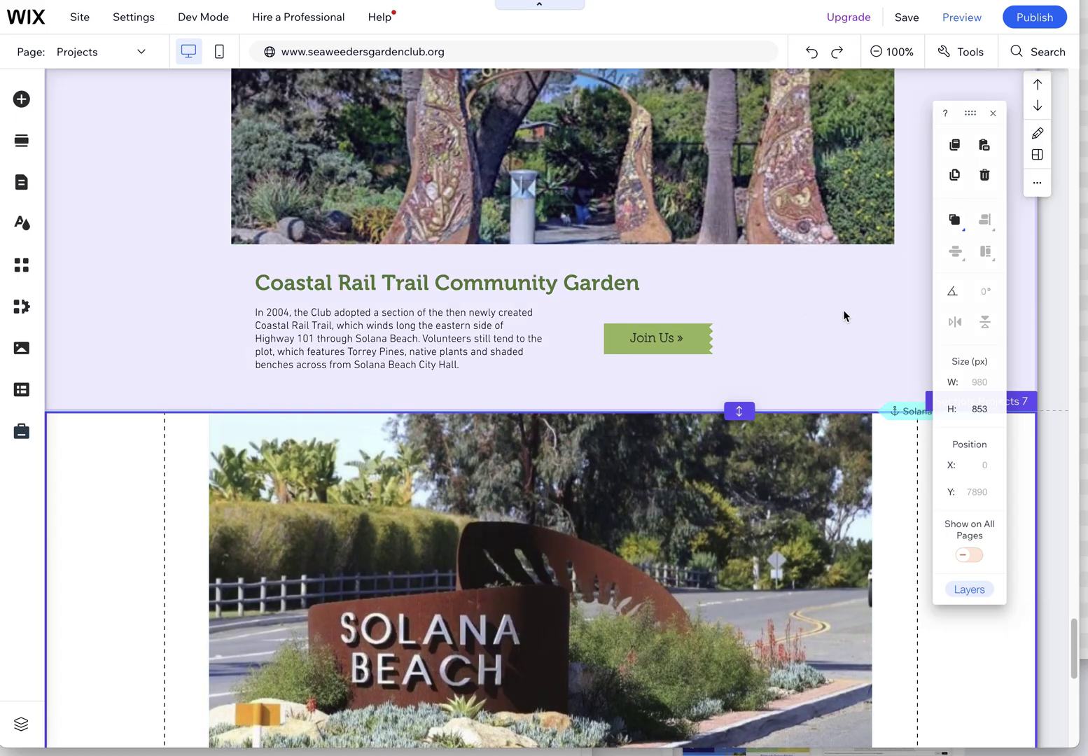
left_click(864, 350)
scroll(848, 455, "up", 2)
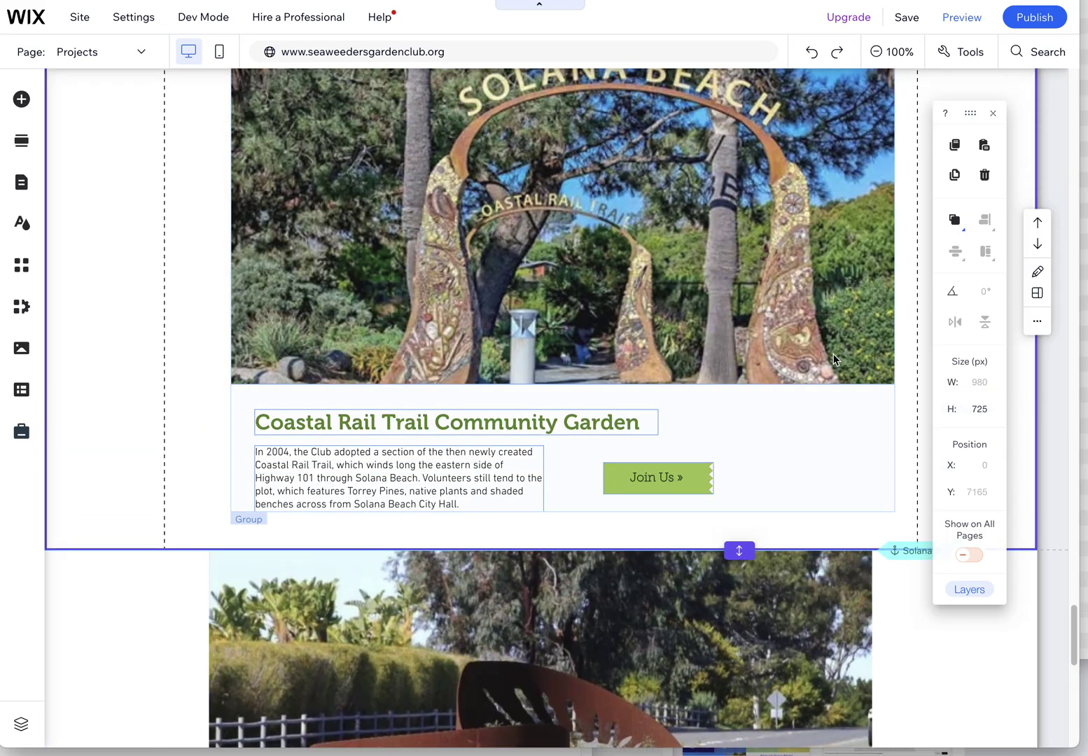
scroll(842, 507, "up", 5)
scroll(842, 509, "up", 12)
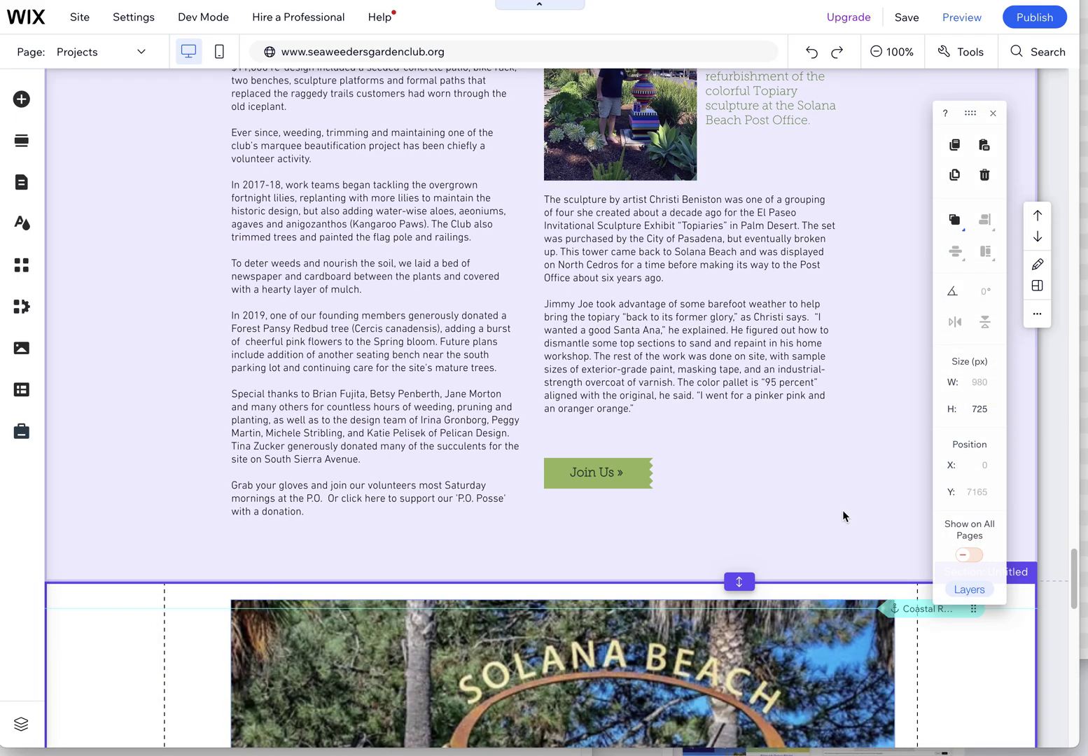
scroll(843, 509, "up", 15)
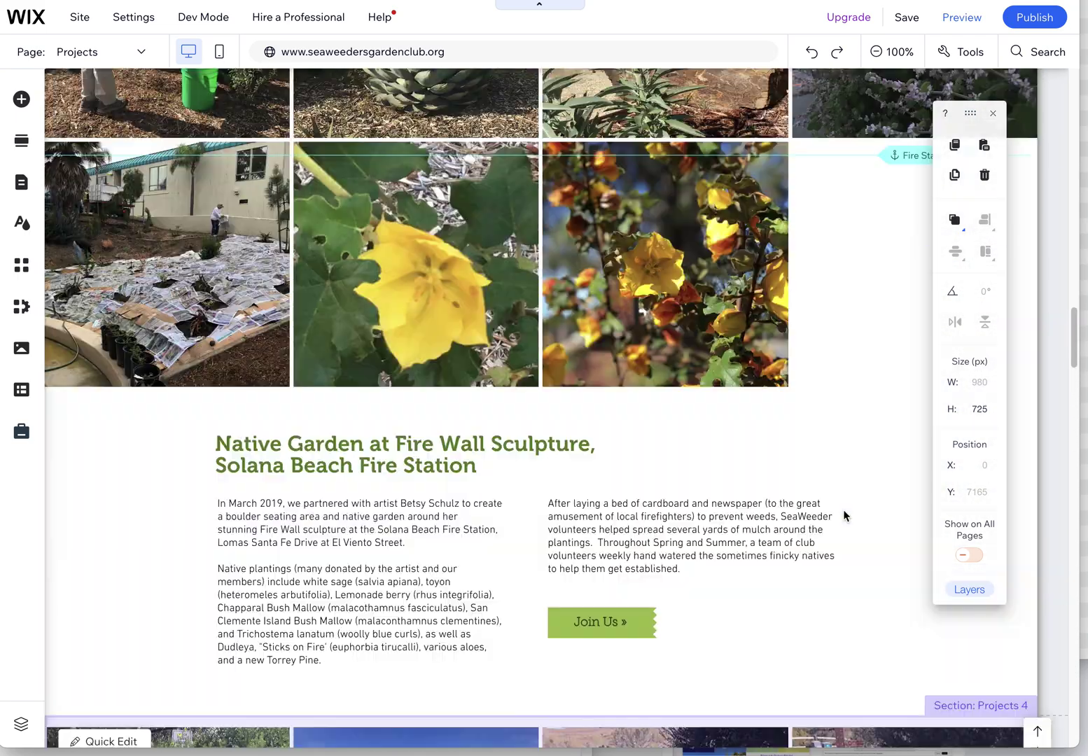
scroll(843, 514, "up", 10)
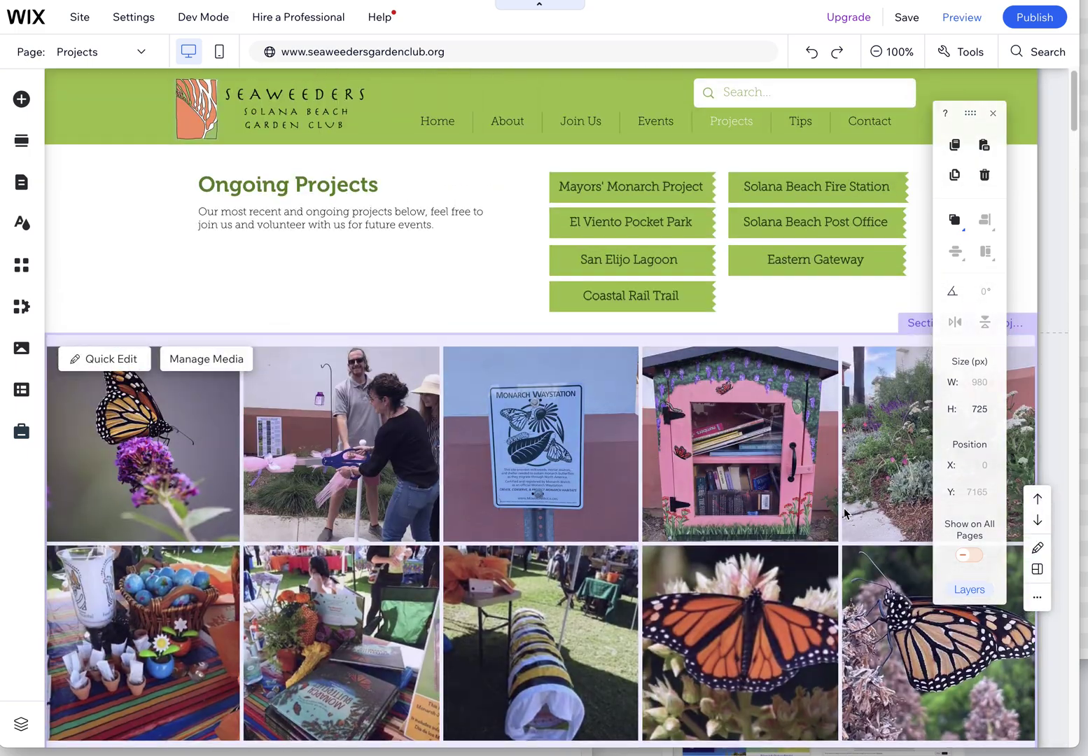
scroll(809, 604, "down", 3)
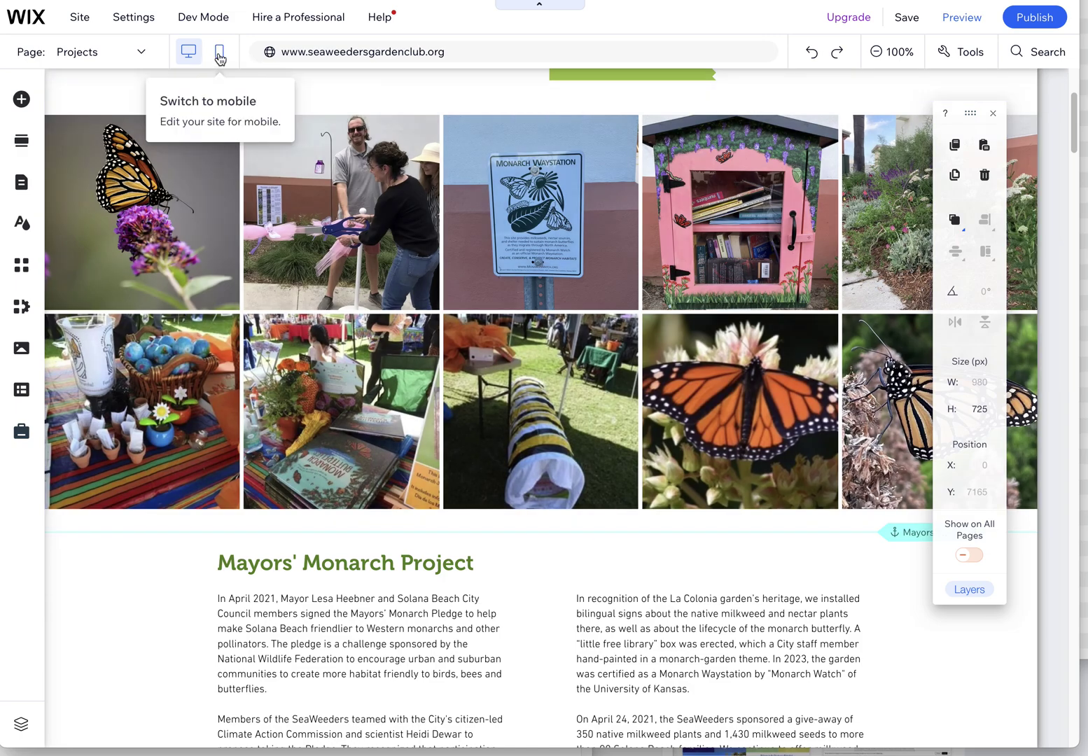
left_click(220, 56)
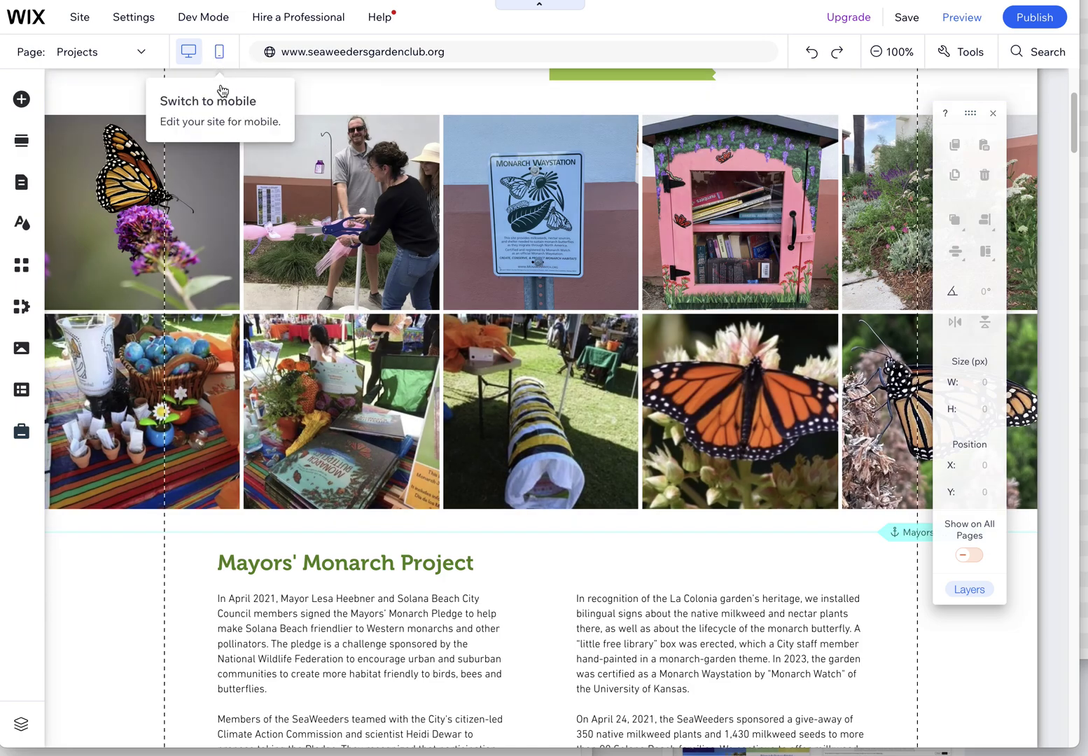
Switch to the mobile layout and select the 320 × 2548 px section with blank space.
left_click(218, 62)
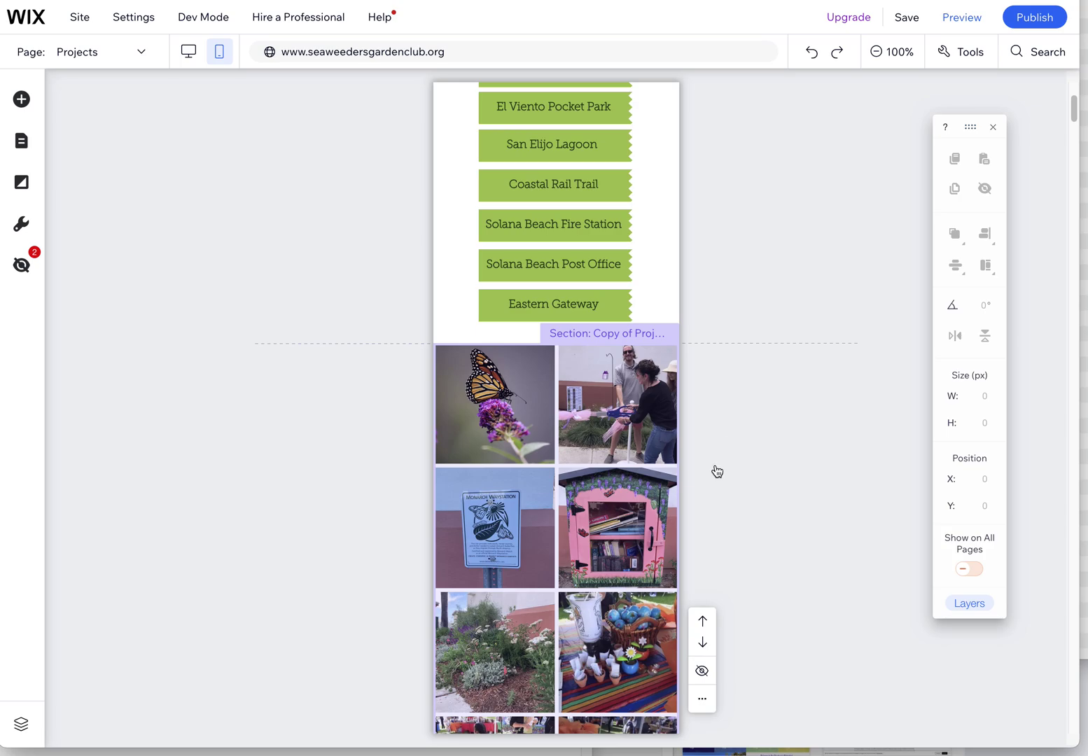
scroll(714, 467, "up", 3)
scroll(714, 465, "down", 15)
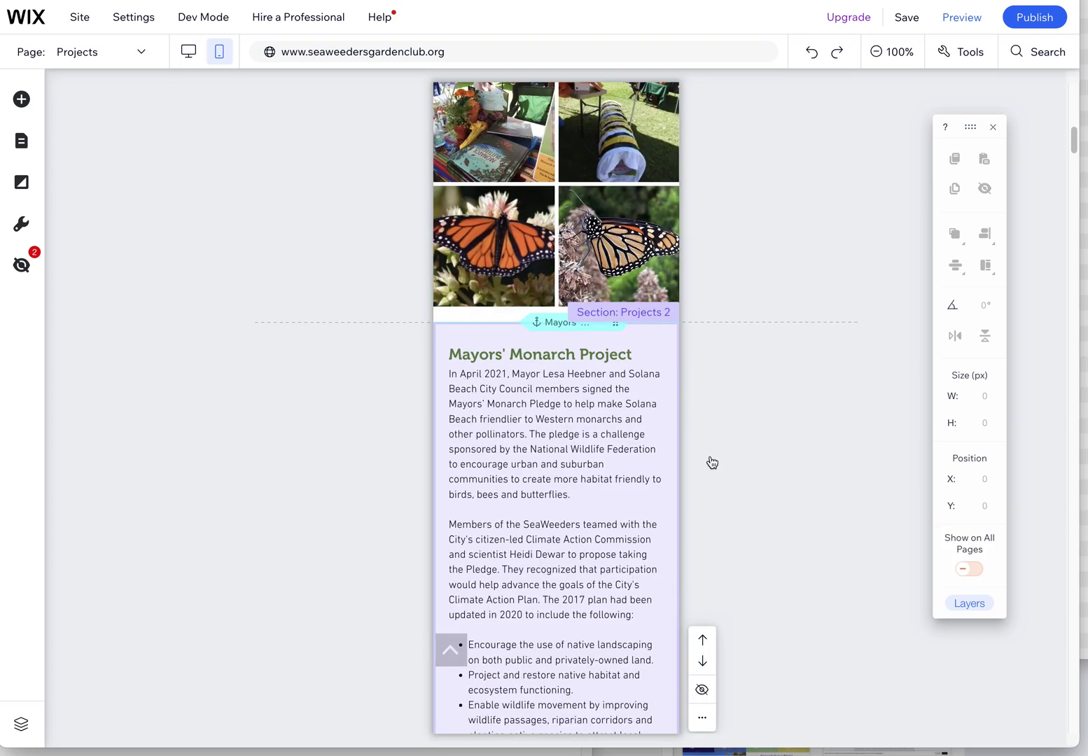
scroll(708, 460, "down", 10)
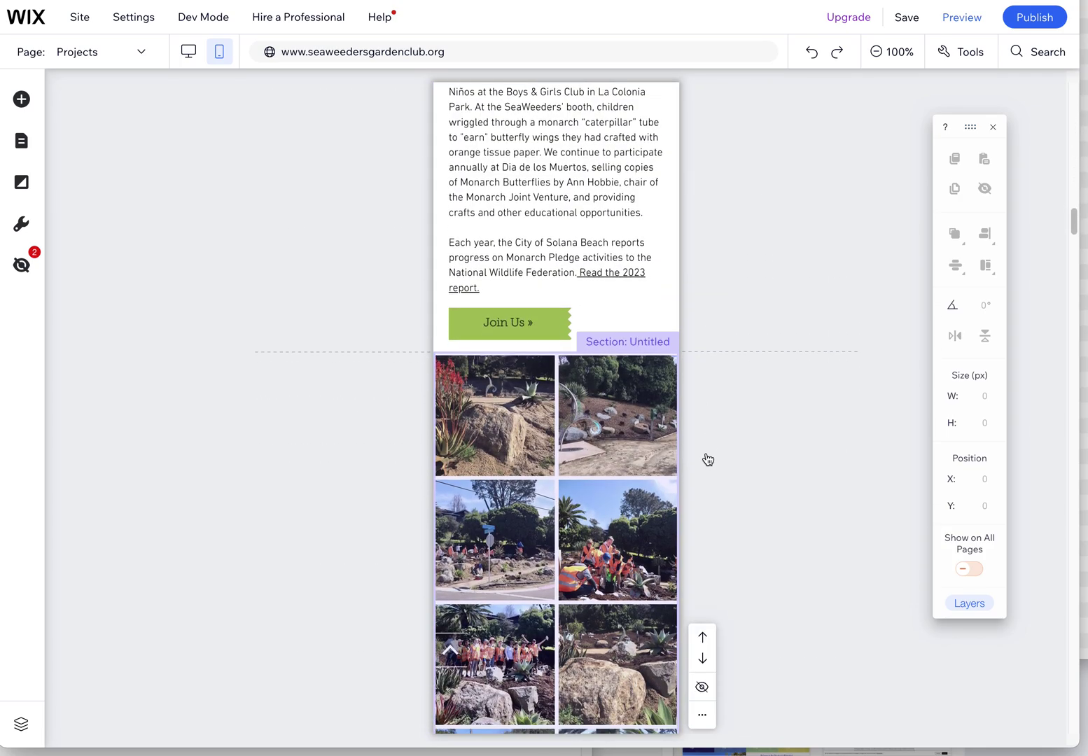
scroll(703, 456, "down", 20)
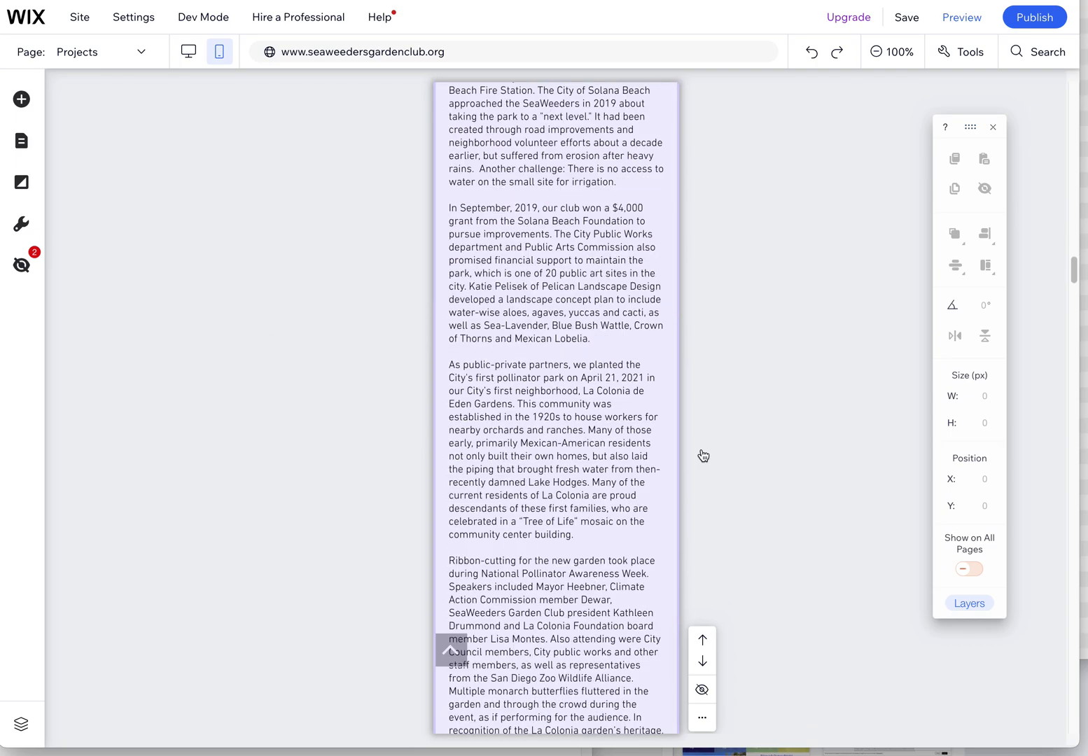
scroll(703, 456, "down", 20)
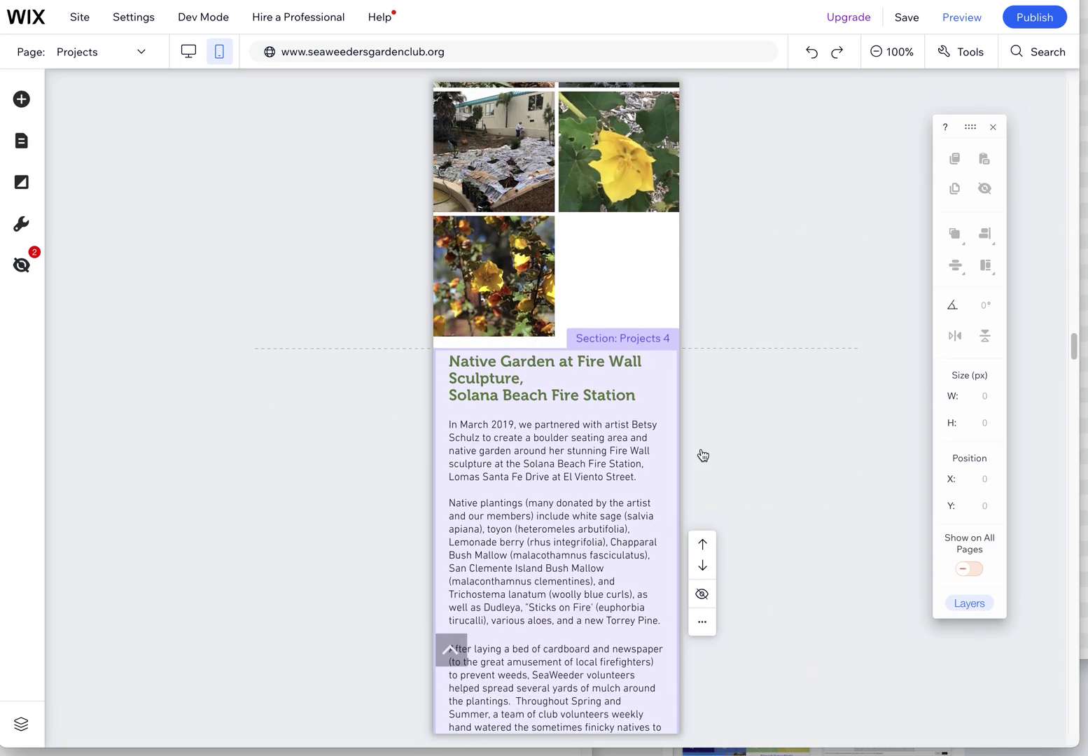
scroll(702, 454, "down", 15)
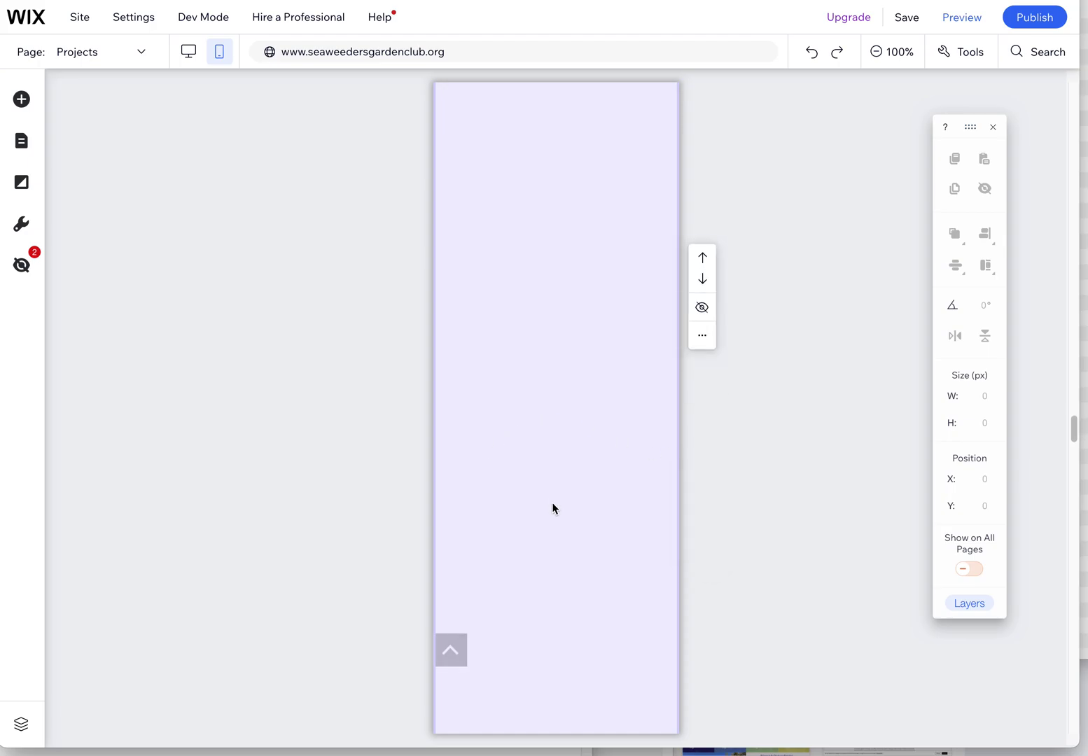
left_click(570, 452)
Shrink the mobile blank section from 2548 px down to 585 px tall.
scroll(578, 474, "down", 4)
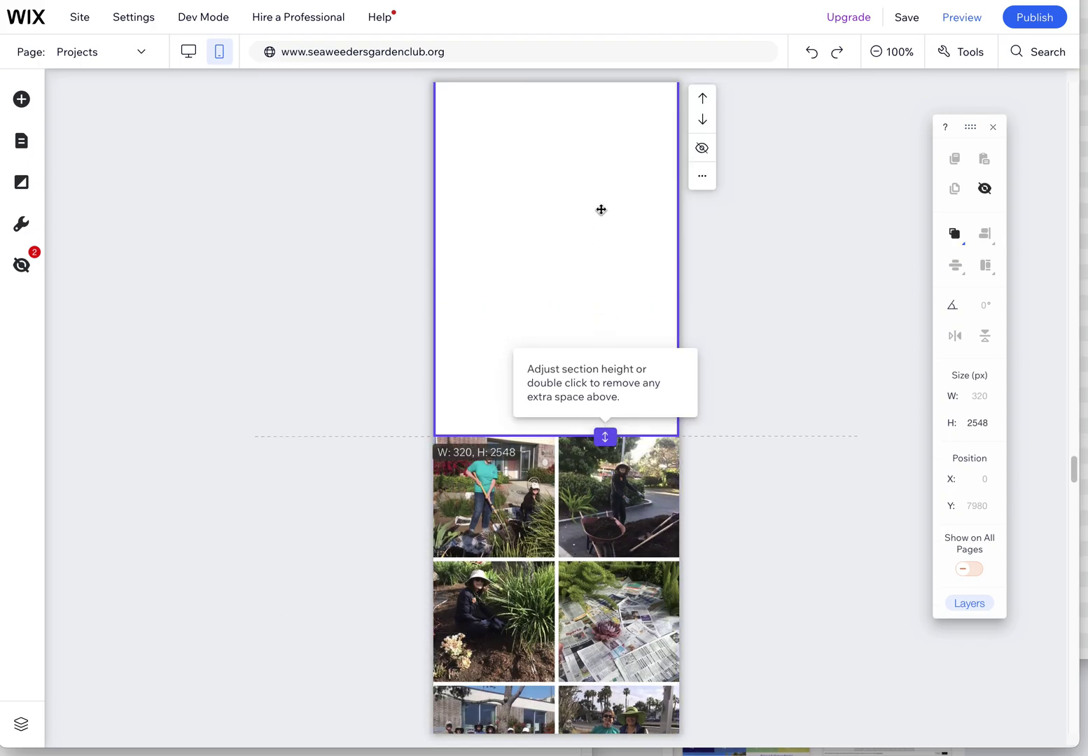
double_click(602, 434)
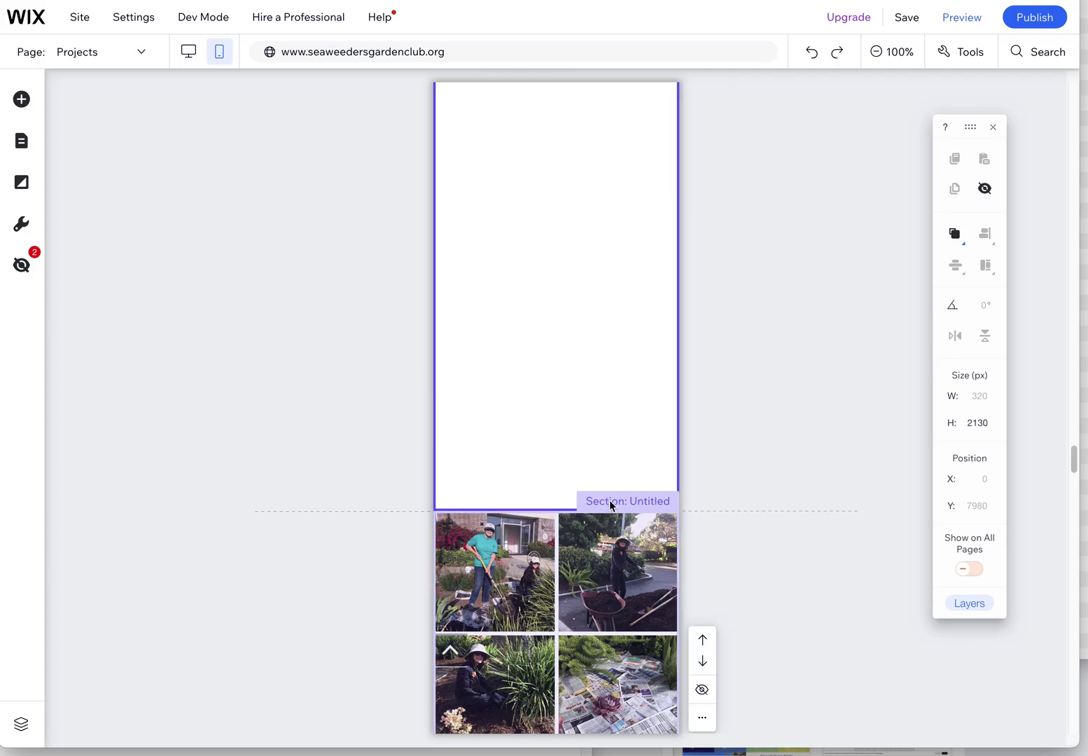
double_click(607, 510)
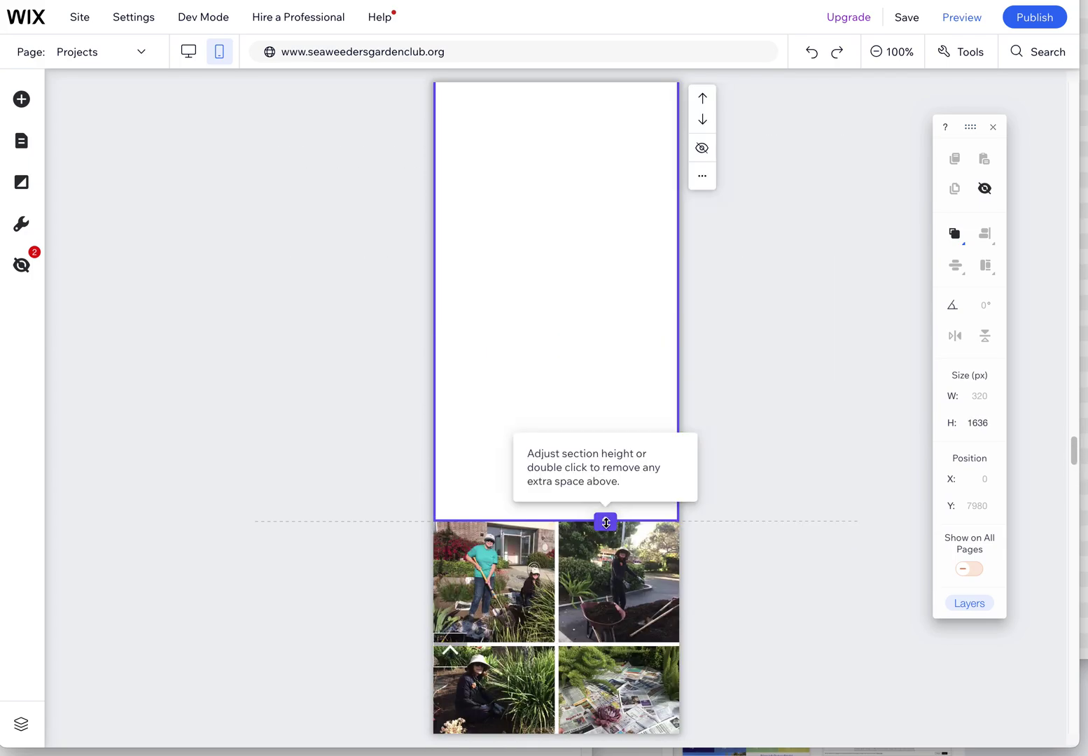
double_click(605, 522)
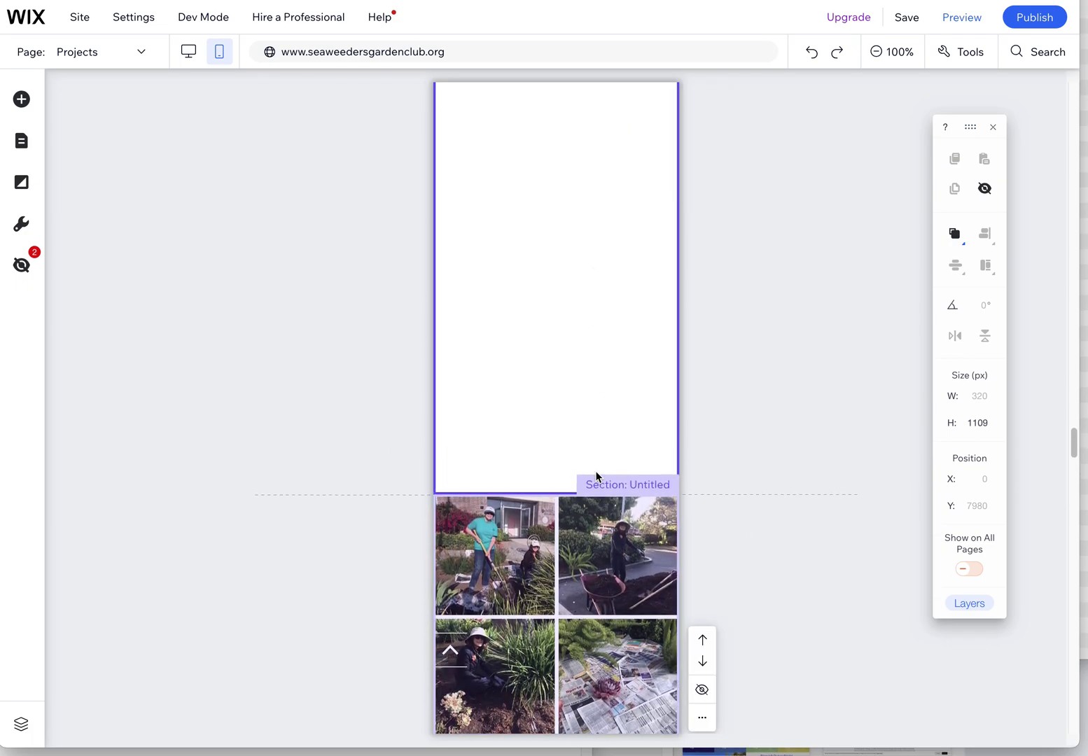
left_click_drag(603, 492, 598, 109)
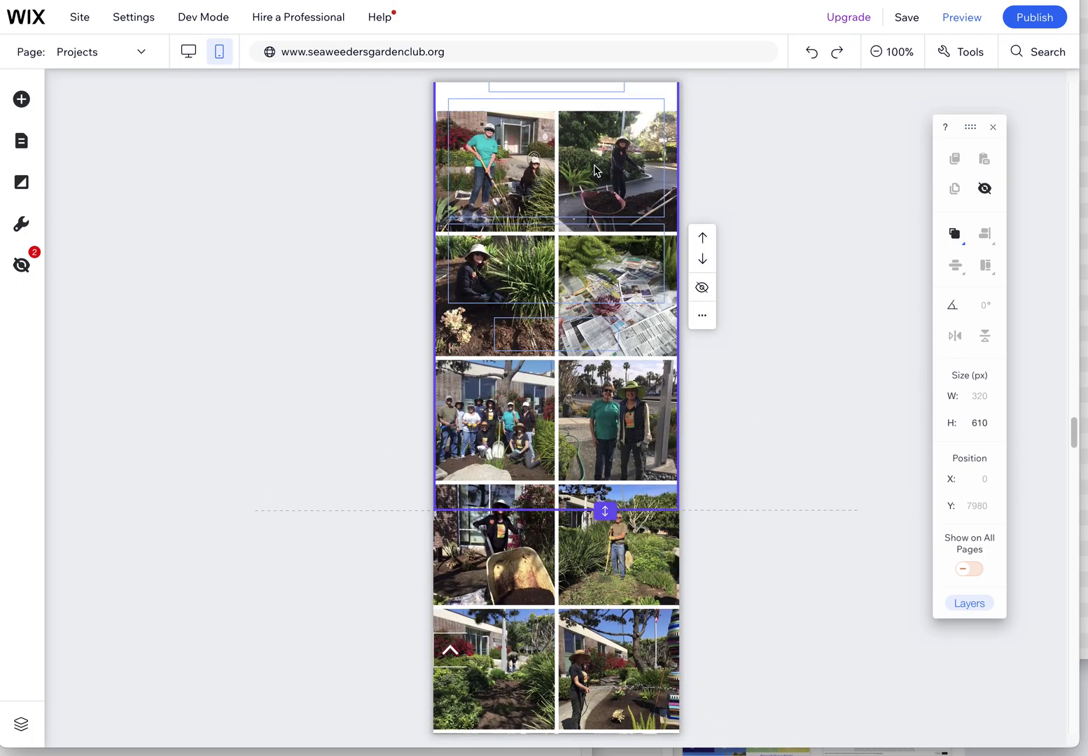
left_click_drag(607, 574, 605, 557)
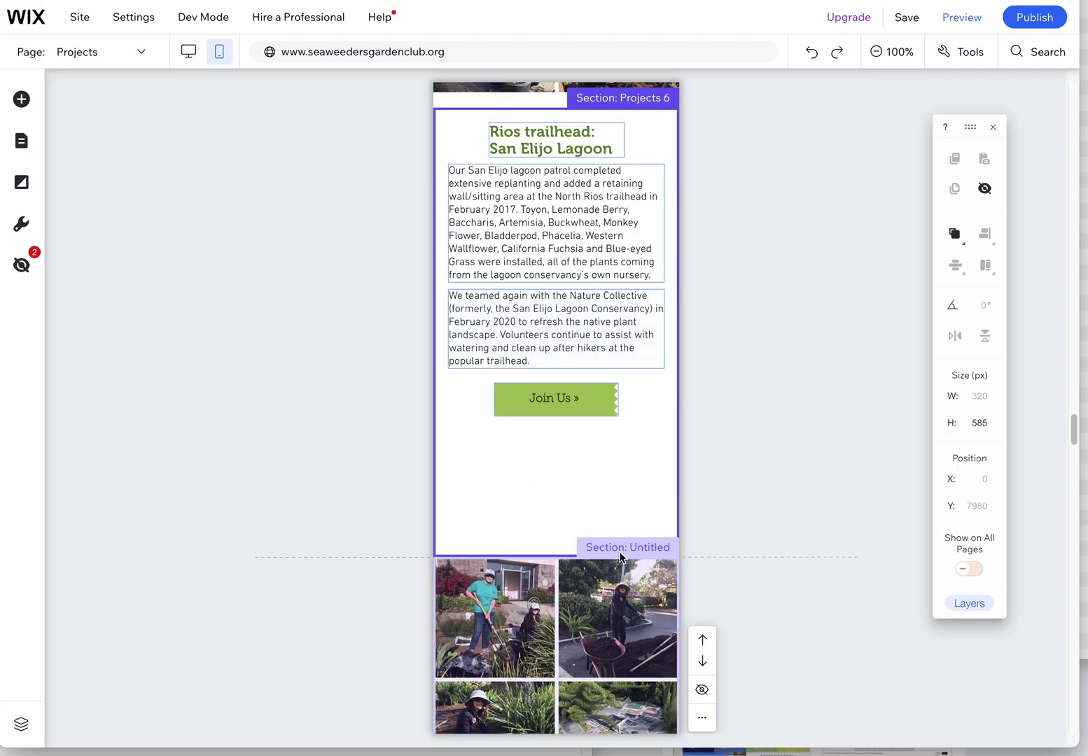
Set the mobile Rios trailhead section height to 505 px, then trim it to 437 px.
left_click(981, 428)
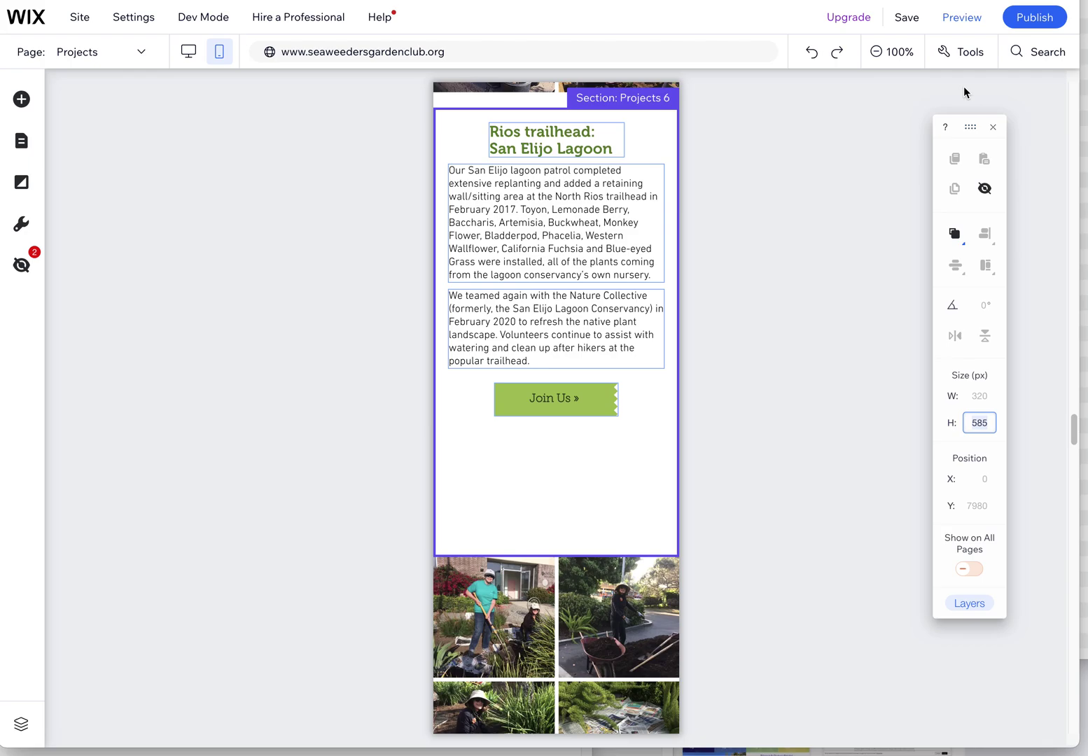
left_click(961, 51)
left_click(960, 105)
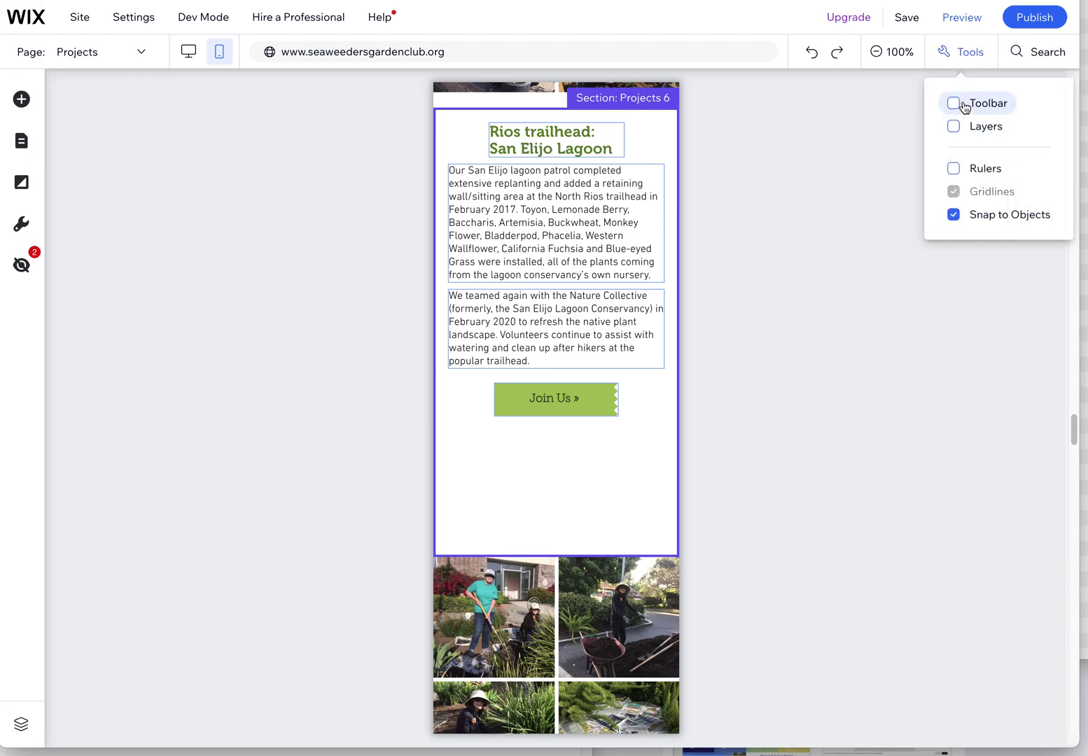
left_click(963, 105)
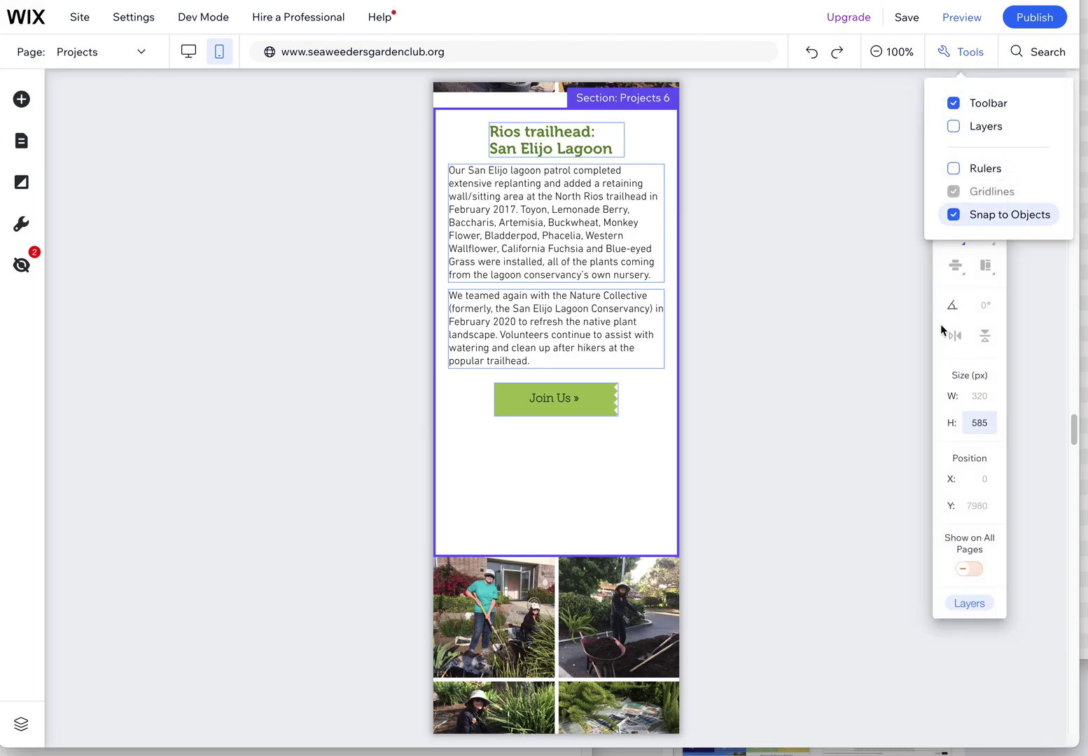
left_click(984, 425)
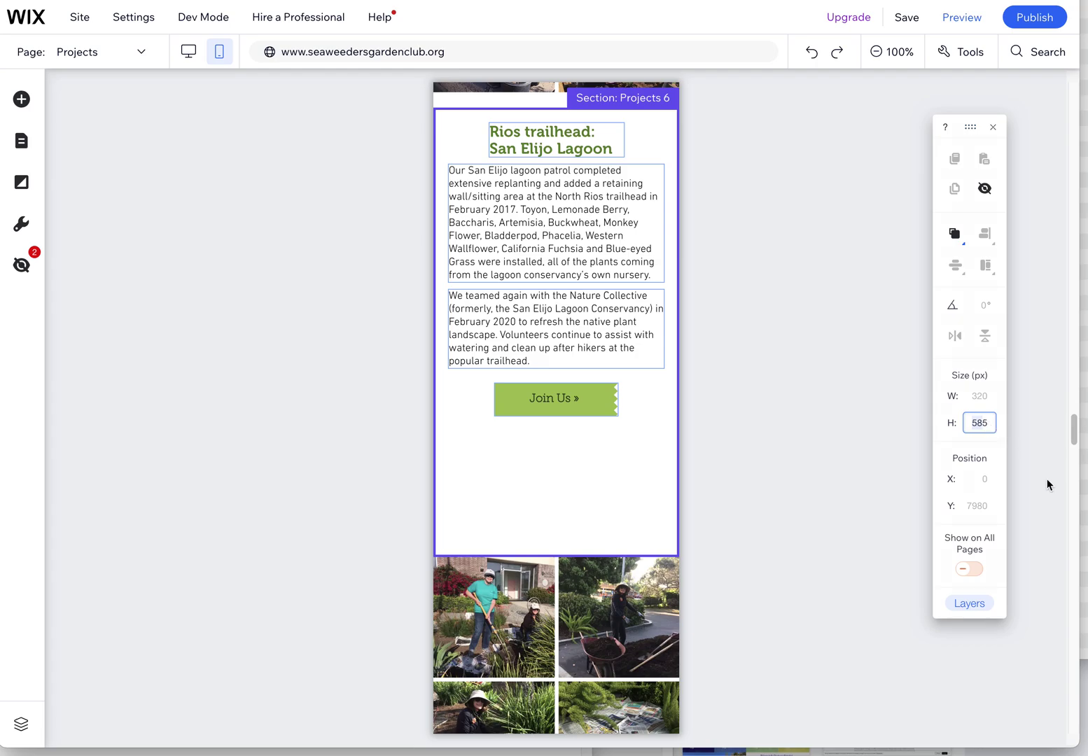
type("505")
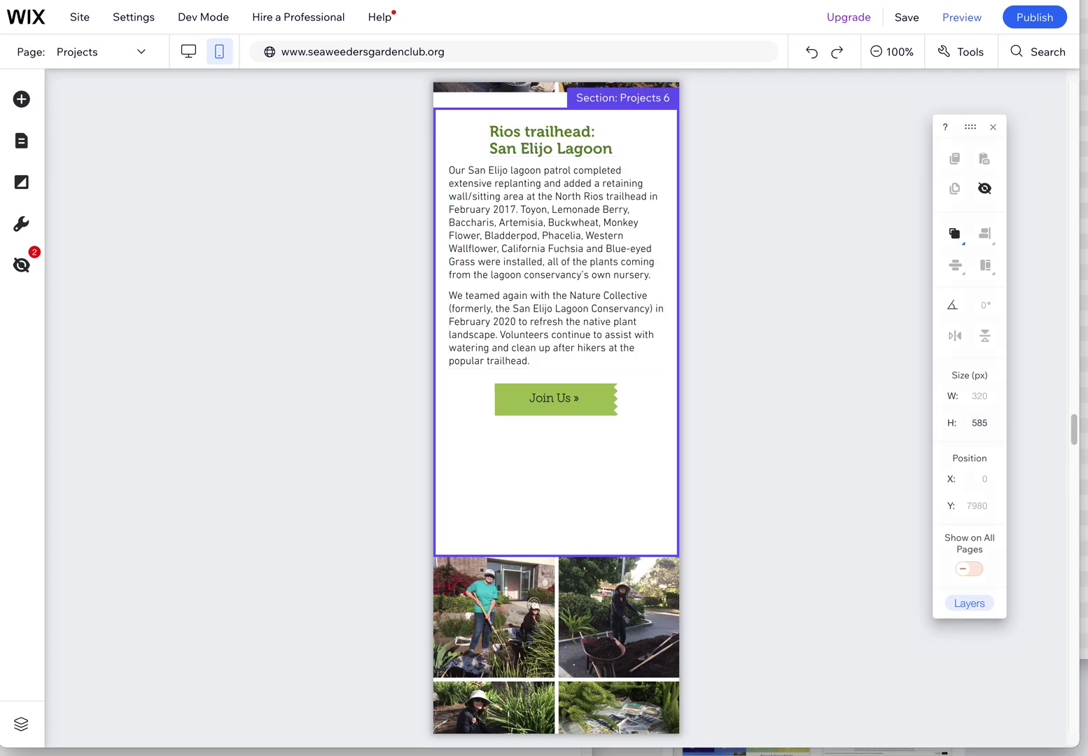
key("Return")
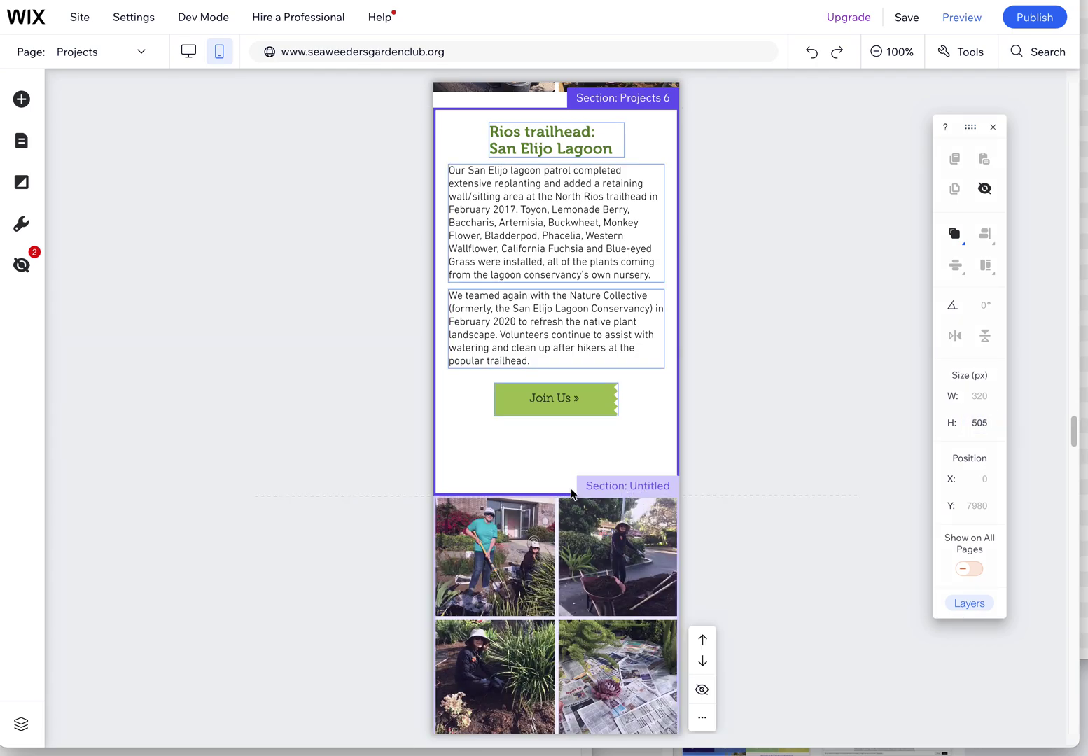
left_click_drag(605, 494, 604, 443)
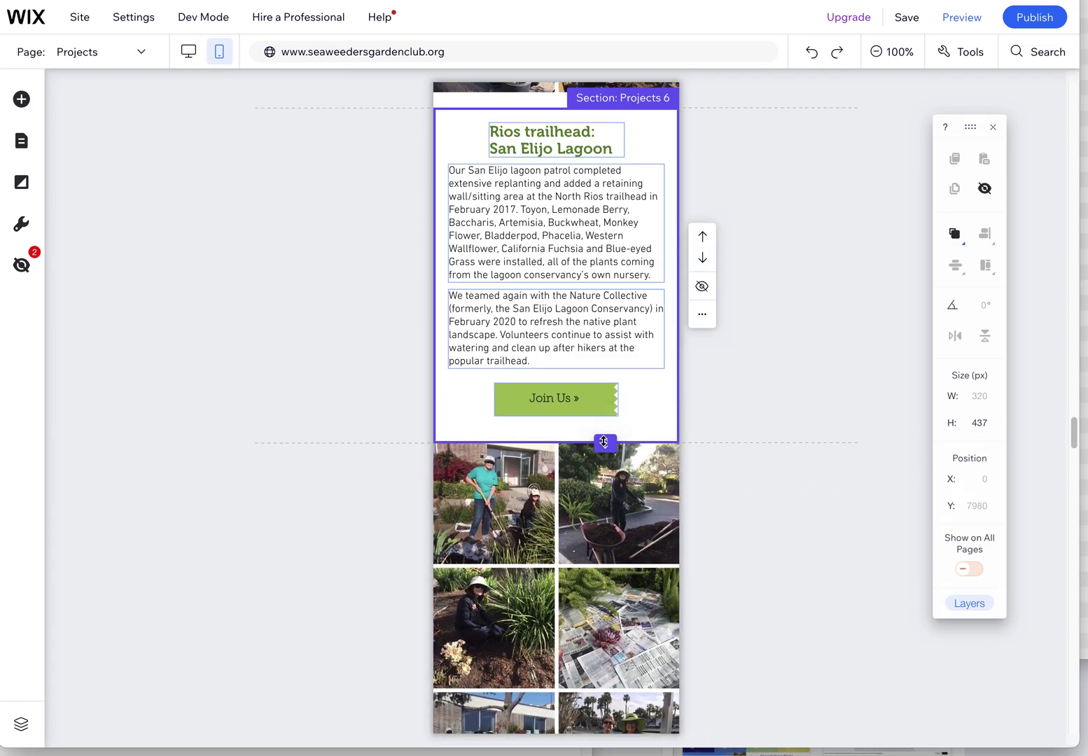
Select the 280 × 1416 px Solana Beach Post Office text-and-image group on mobile.
scroll(592, 462, "up", 1)
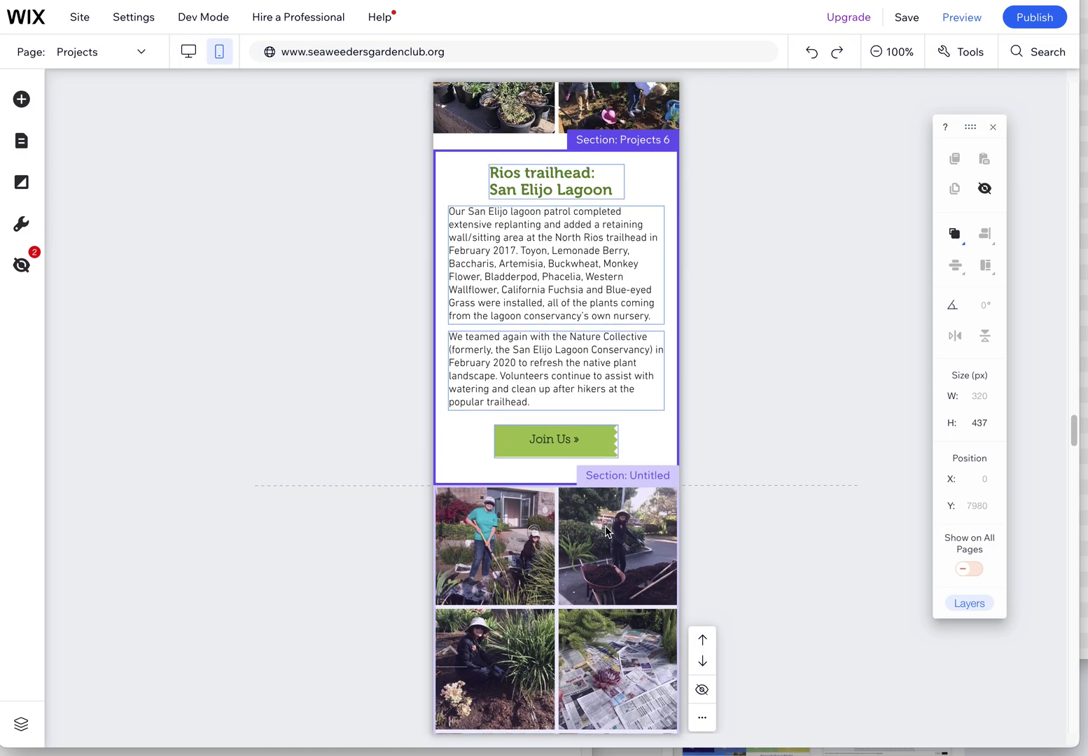
scroll(610, 539, "up", 4)
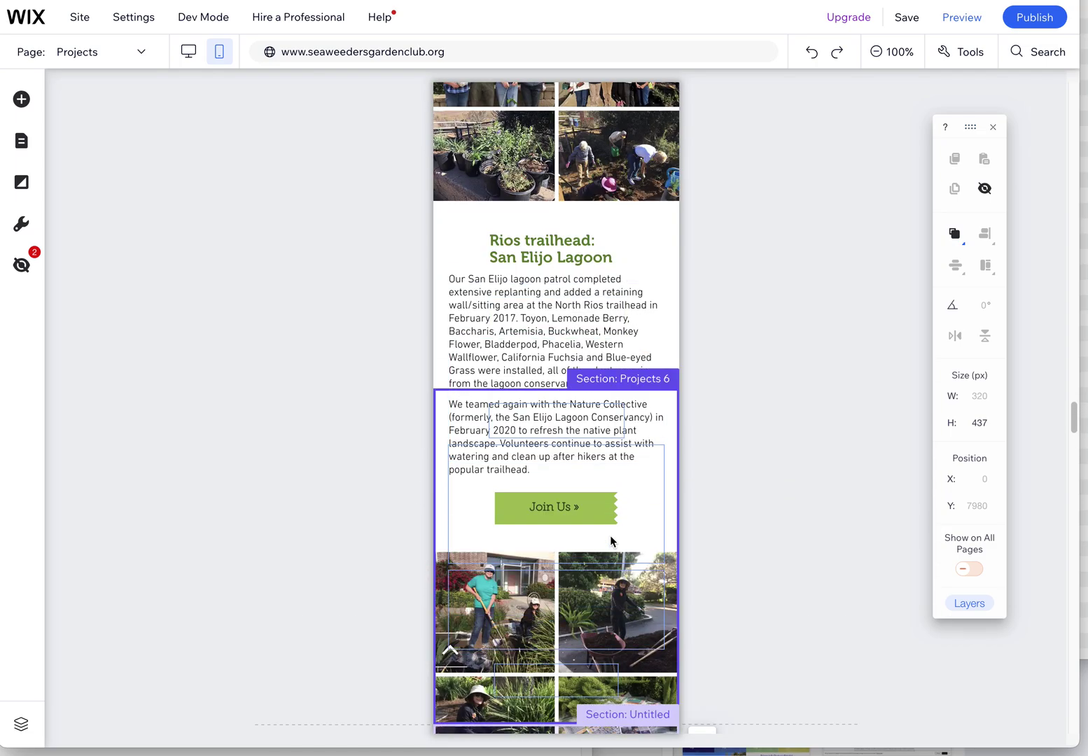
scroll(611, 533, "down", 15)
scroll(610, 532, "down", 10)
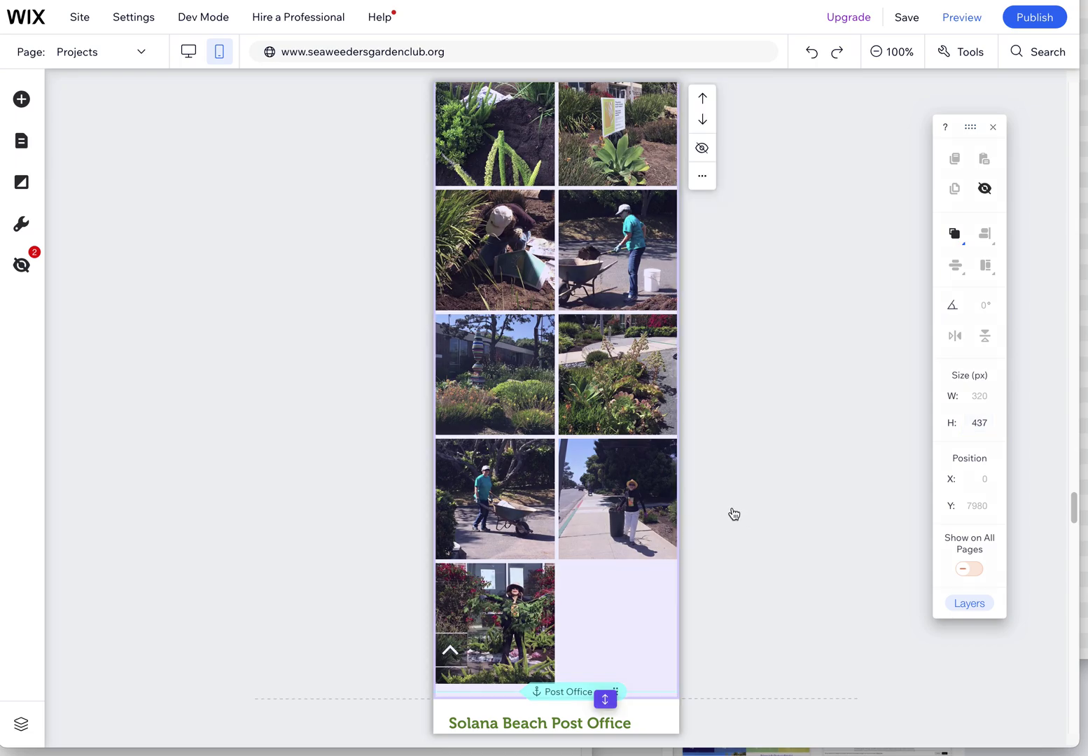
scroll(558, 505, "down", 15)
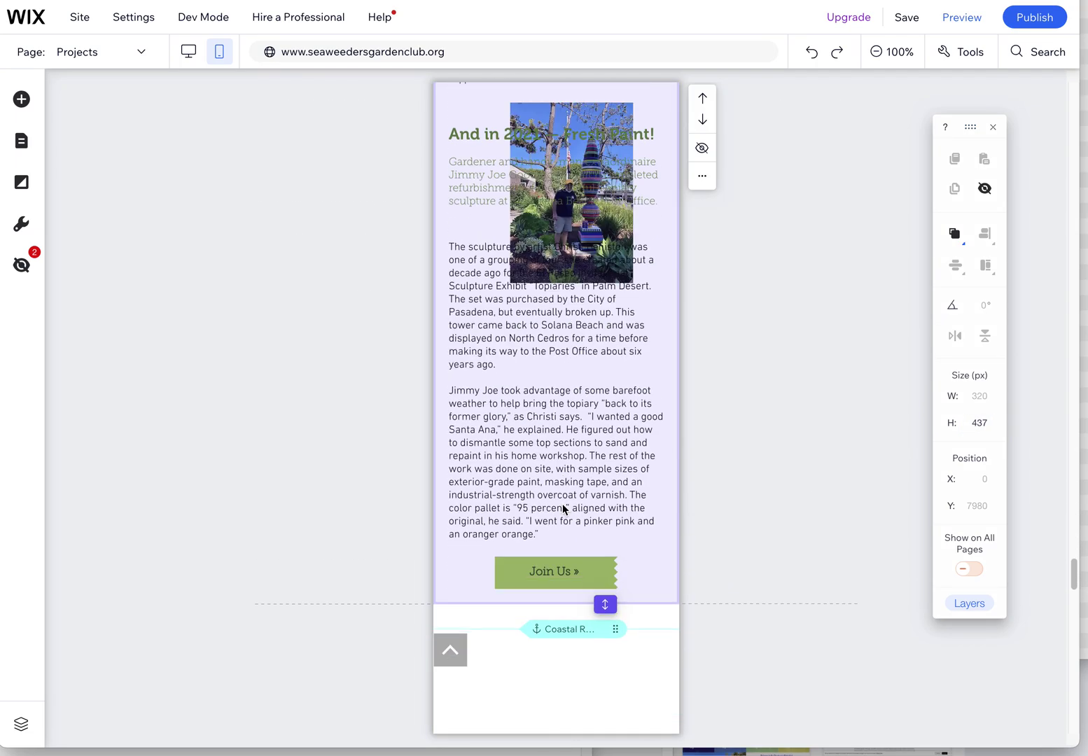
left_click(624, 154)
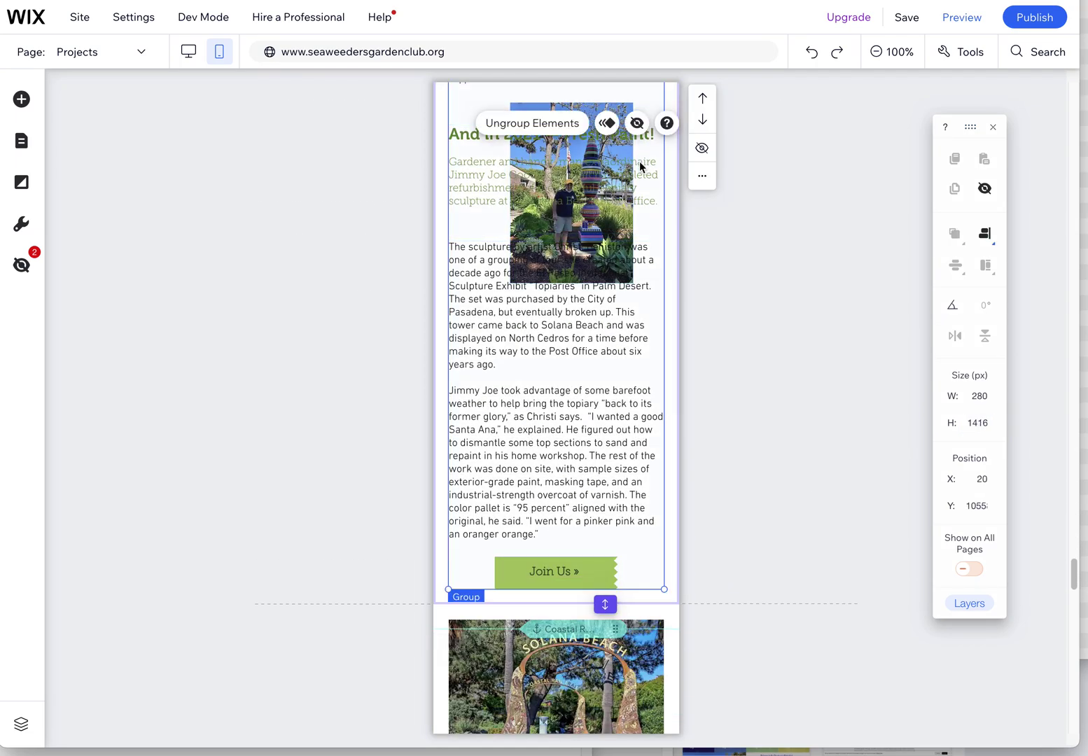
scroll(658, 210, "up", 3)
scroll(630, 294, "up", 4)
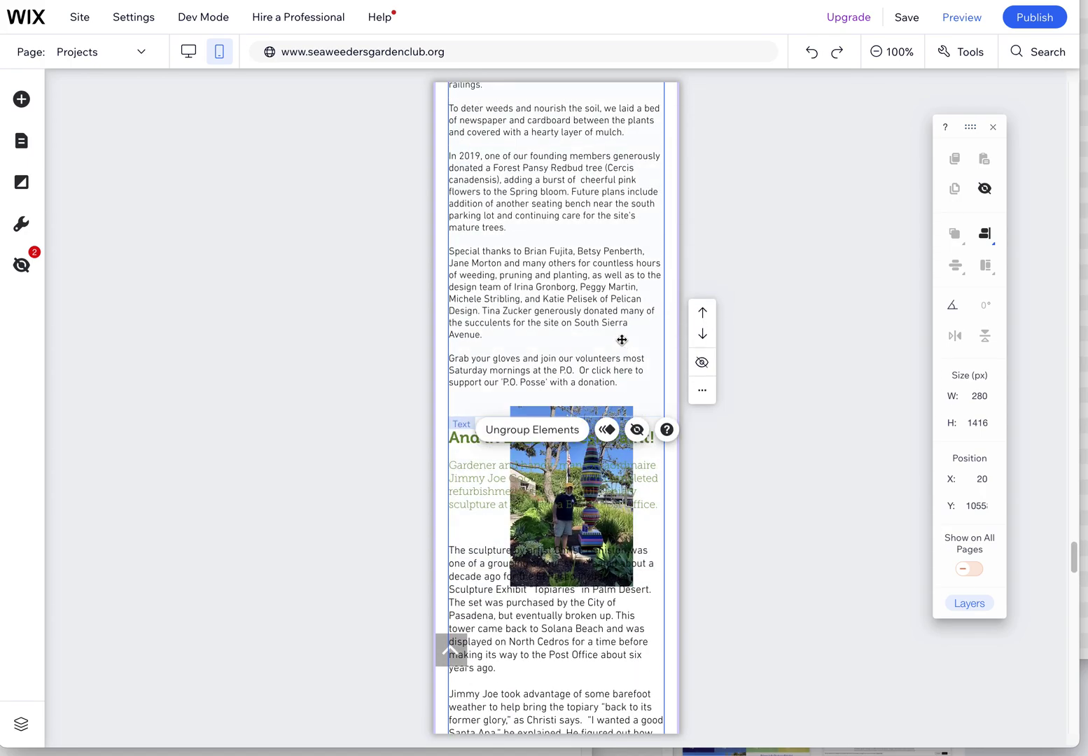
scroll(619, 546, "up", 6)
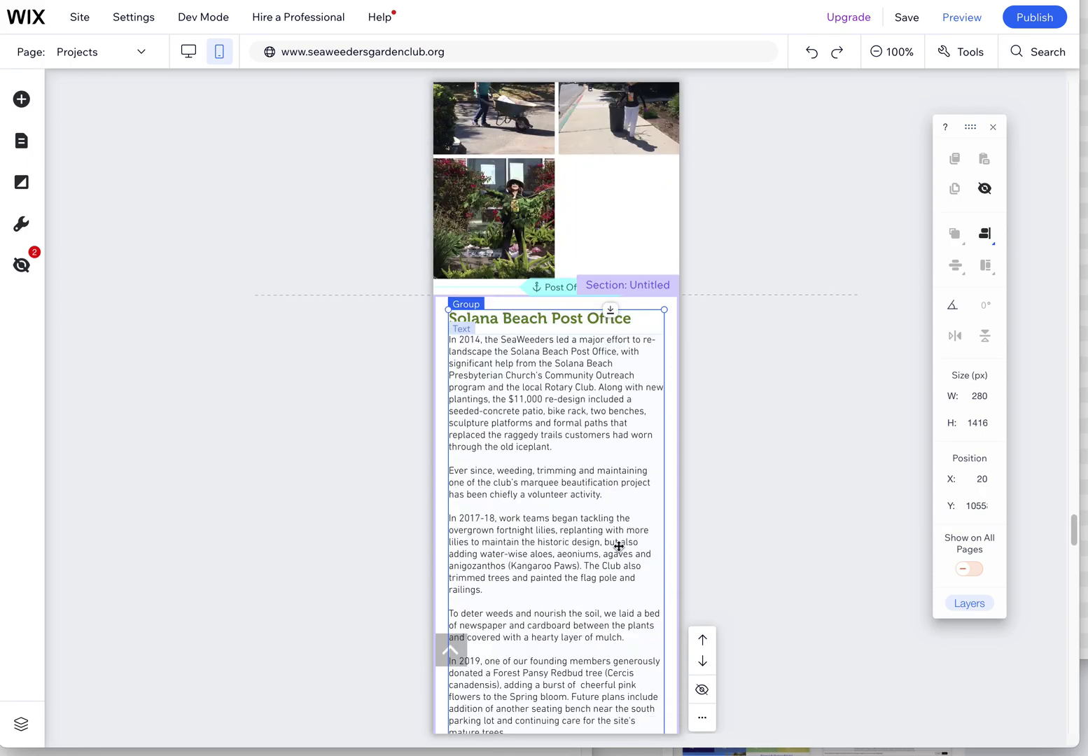
scroll(618, 543, "down", 3)
scroll(618, 543, "down", 5)
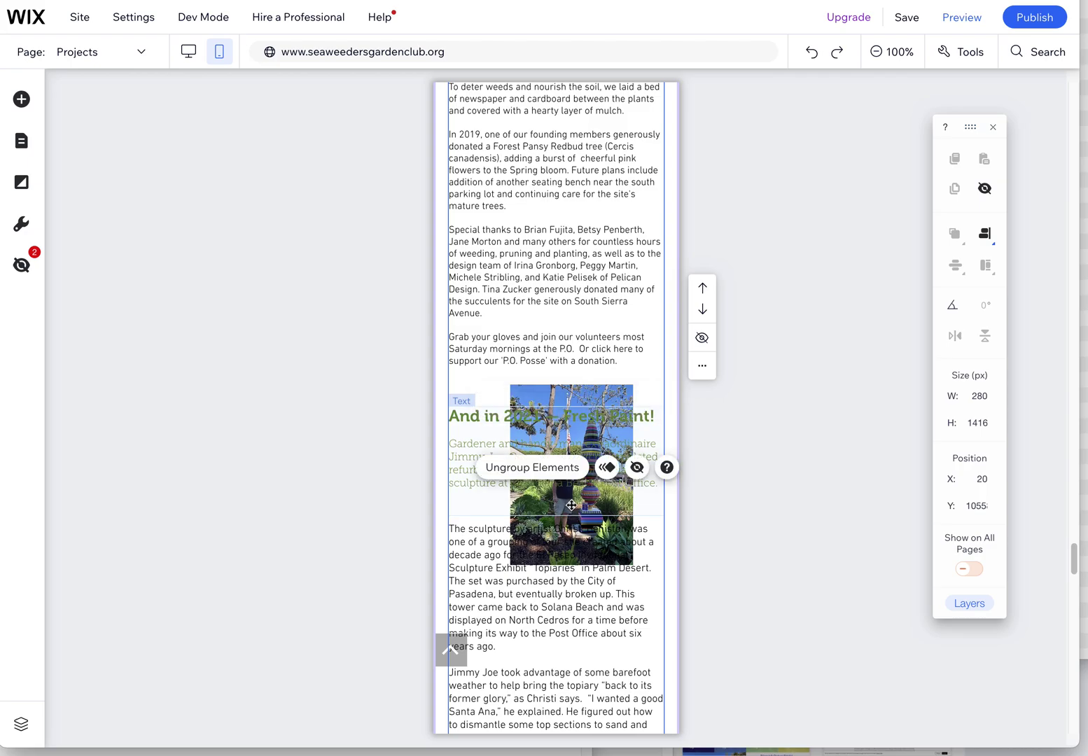
Move the sculpture photo above the And in 2021 — Fresh Paint! heading, centred at X 80.
left_click(477, 435)
left_click_drag(610, 409, 610, 409)
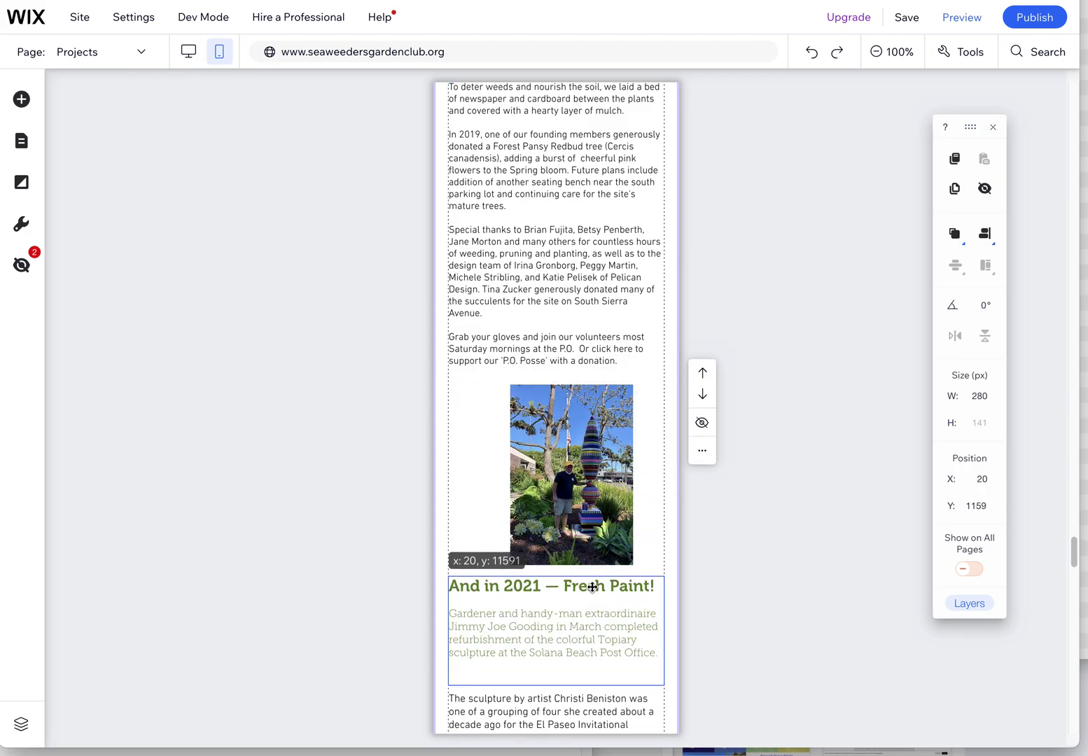
left_click(582, 457)
mouse_move(581, 458)
left_mouse_down()
mouse_move(554, 459)
mouse_move(570, 453)
left_mouse_up()
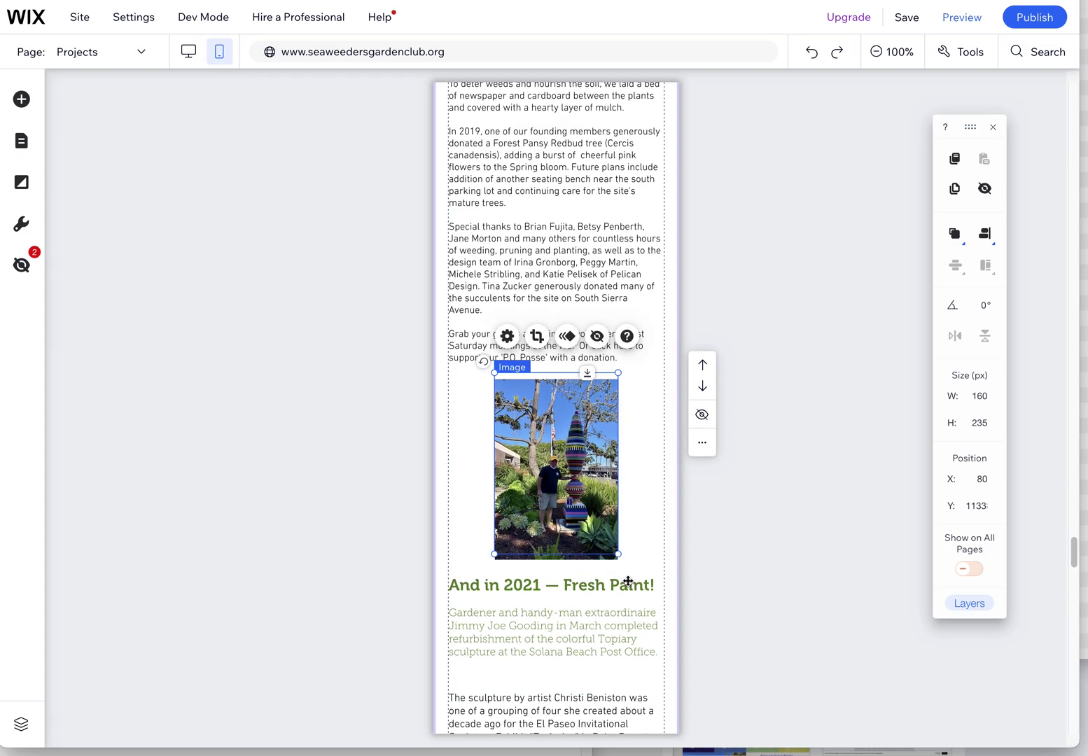
Check the heading and story text boxes, continuing down to the Volunteer with us! section.
scroll(620, 586, "down", 3)
left_click(589, 478)
scroll(604, 549, "down", 2)
left_click(606, 532)
scroll(609, 539, "down", 3)
scroll(614, 551, "down", 8)
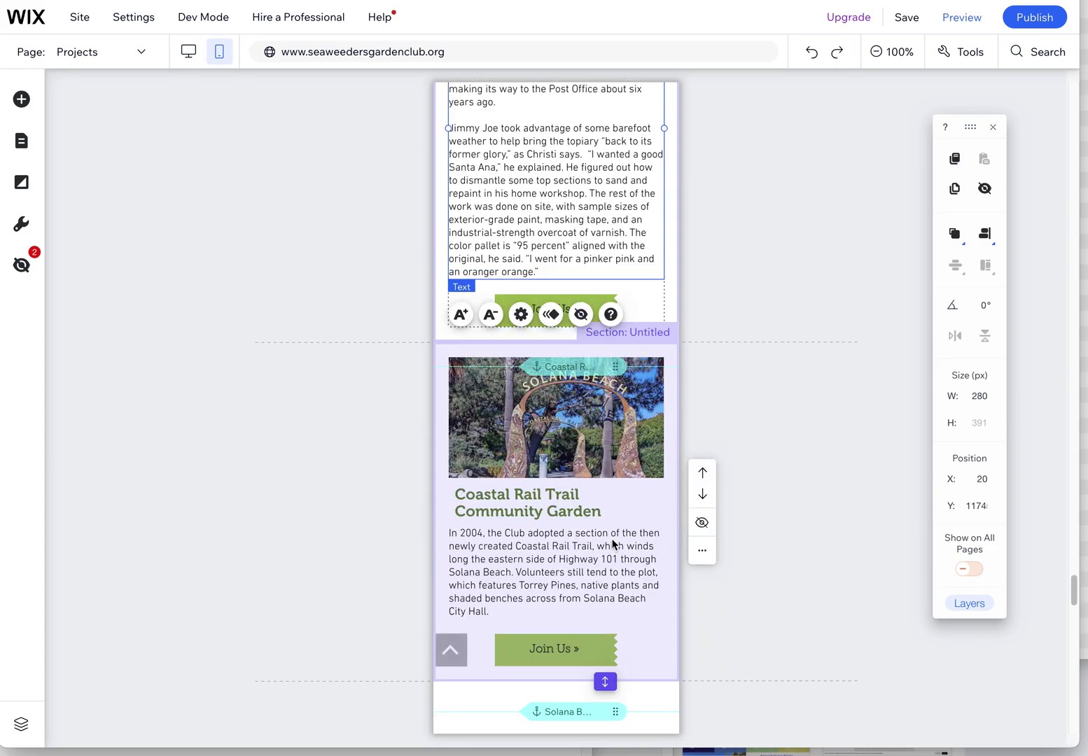
scroll(612, 543, "down", 10)
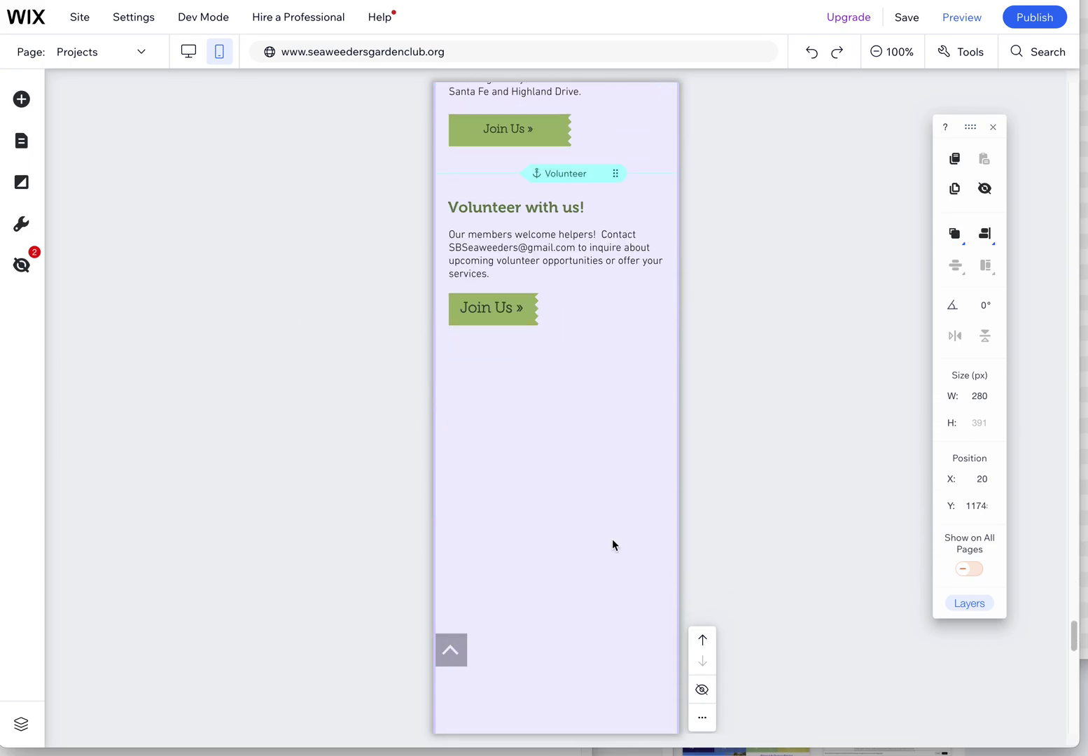
scroll(602, 539, "down", 3)
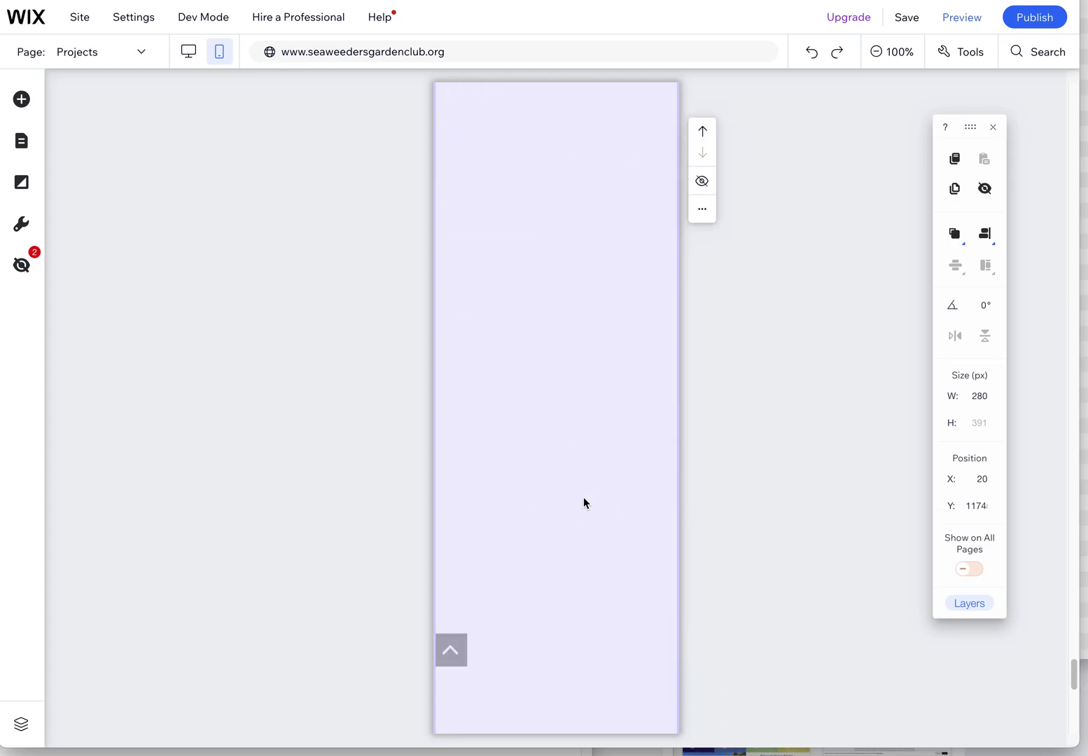
scroll(560, 434, "up", 5)
Select the last section and check where the Volunteer Join Us button links.
left_click(514, 291)
left_click(514, 292)
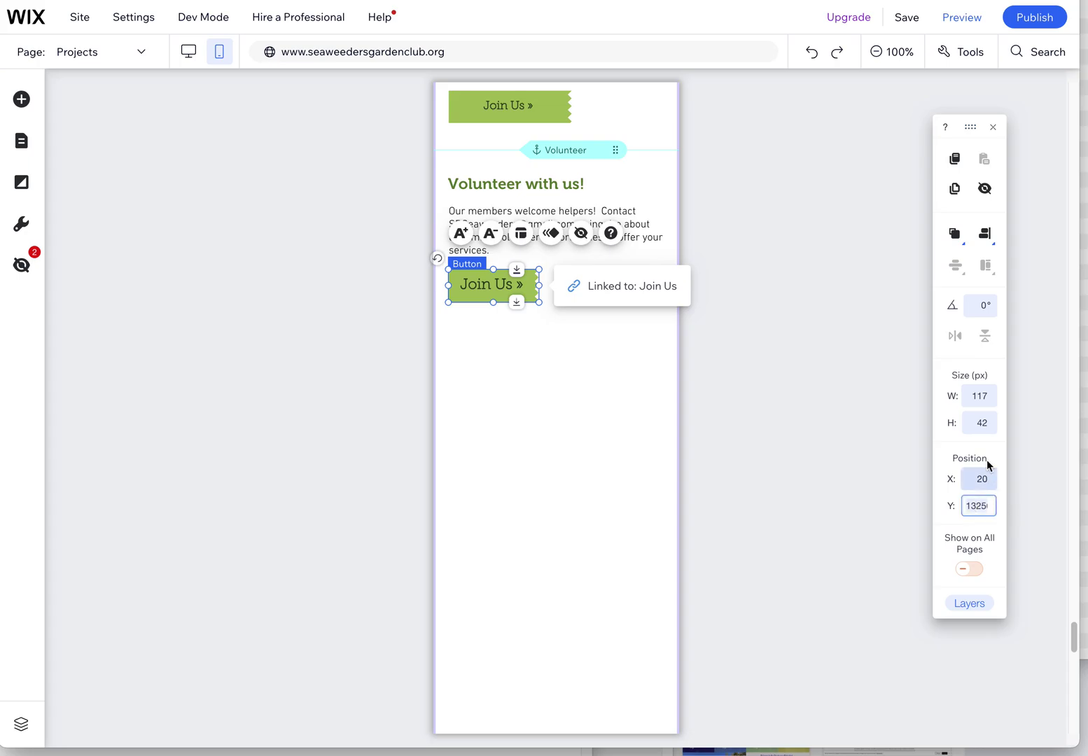
left_click(616, 599)
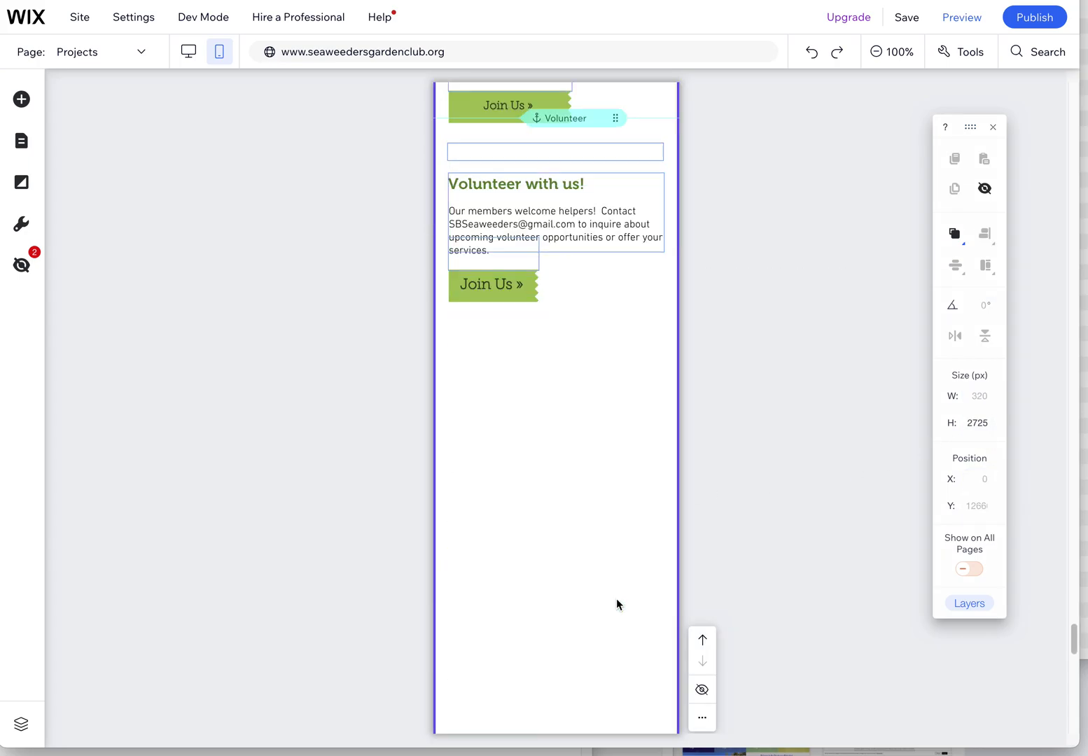
scroll(616, 598, "down", 5)
scroll(627, 588, "down", 2)
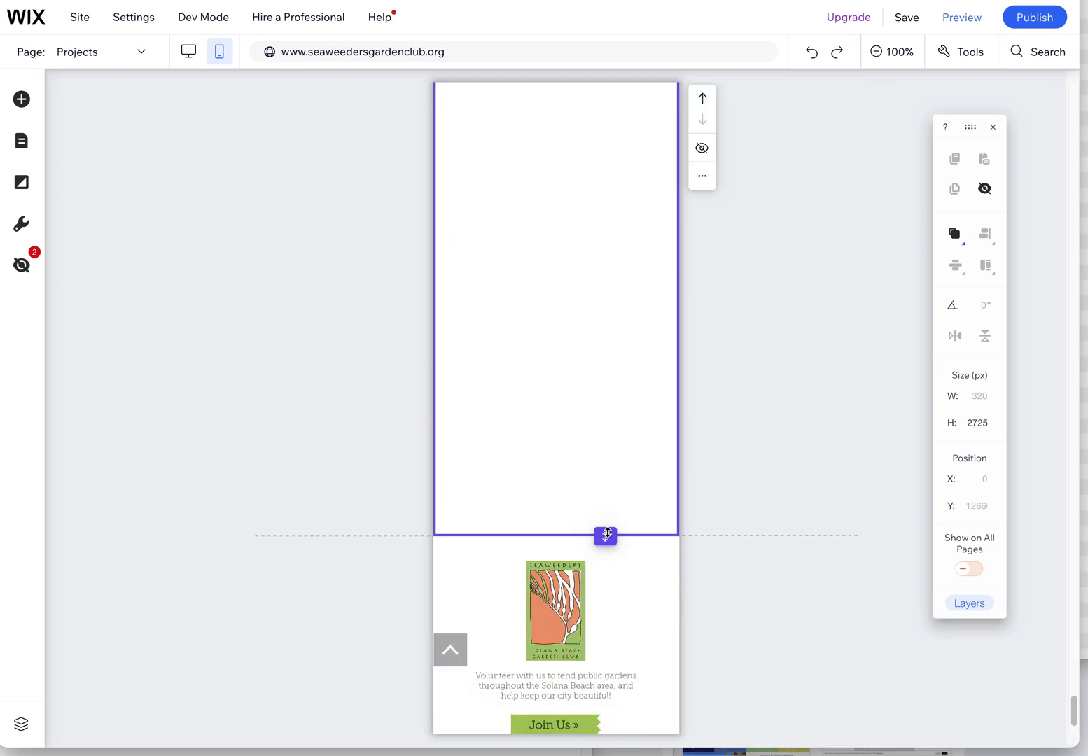
Shrink the last section, entering a 500 px height that snaps to 638 px.
double_click(605, 535)
scroll(617, 413, "up", 5)
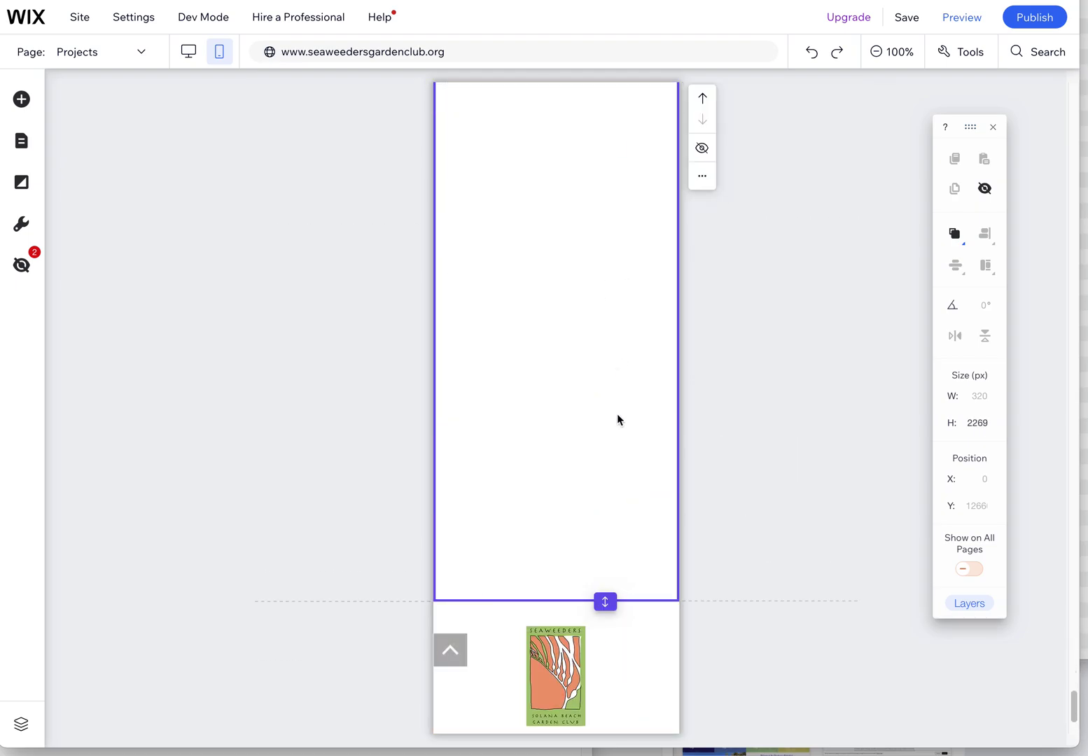
double_click(605, 601)
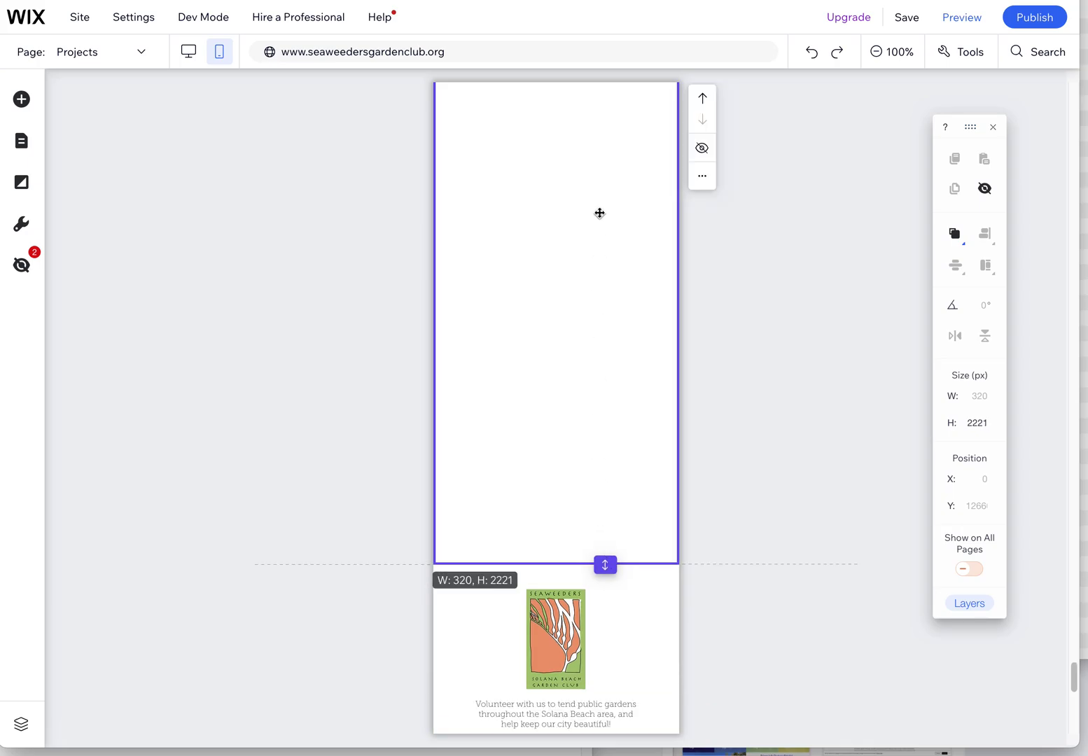
left_click(981, 423)
type("500")
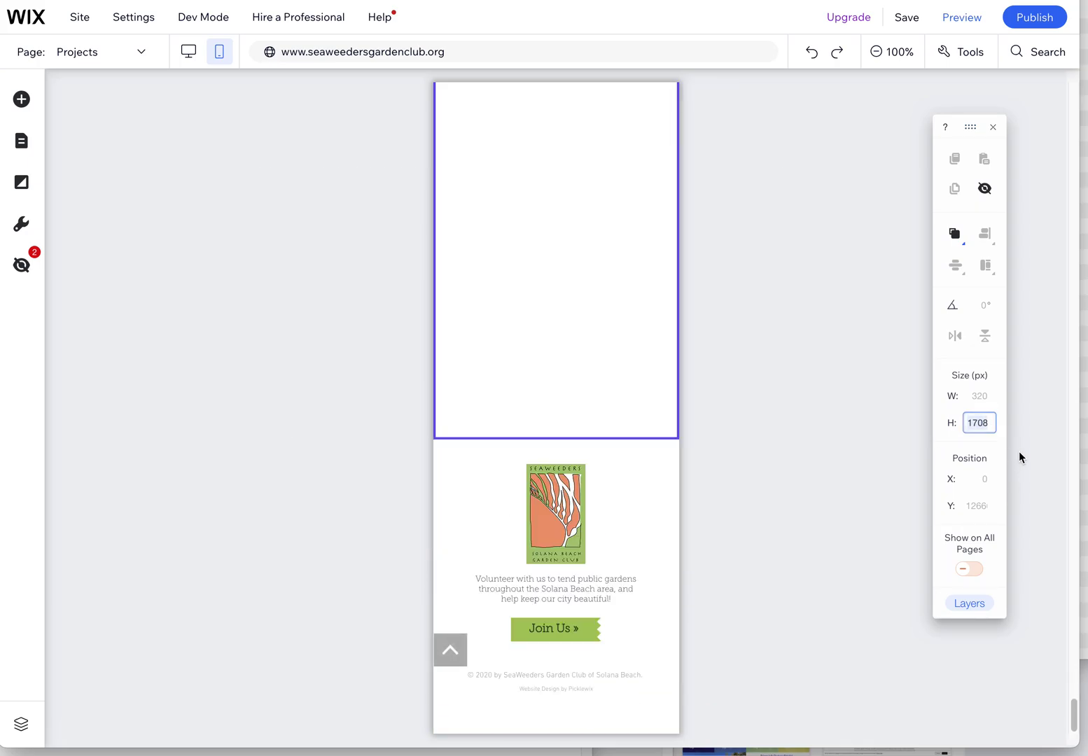
key("Return")
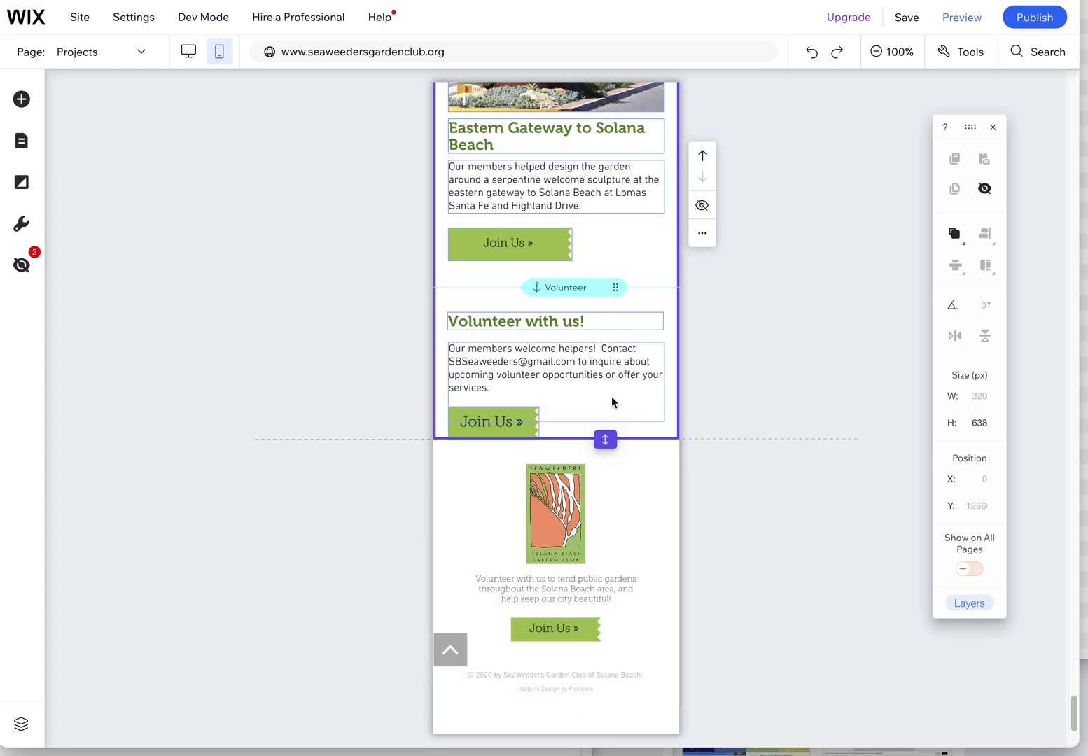
Extend the section slightly below the Volunteer button and nudge the Eastern Gateway anchor up.
left_click_drag(605, 440, 601, 477)
scroll(620, 493, "up", 5)
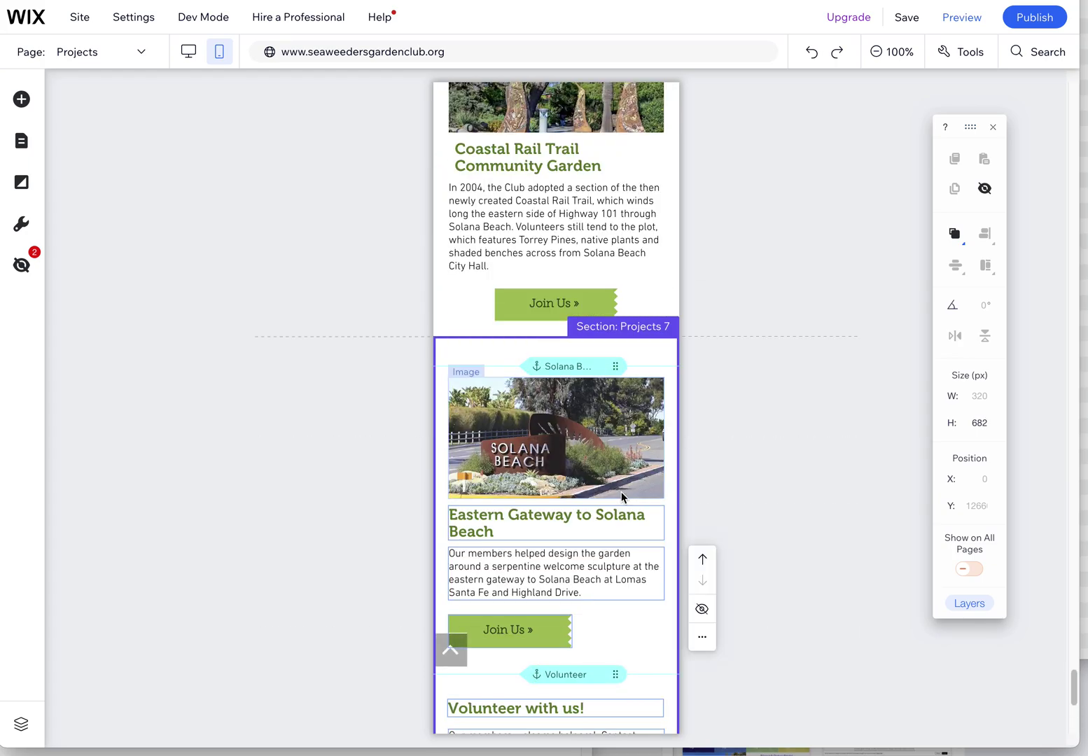
left_click_drag(563, 368, 563, 360)
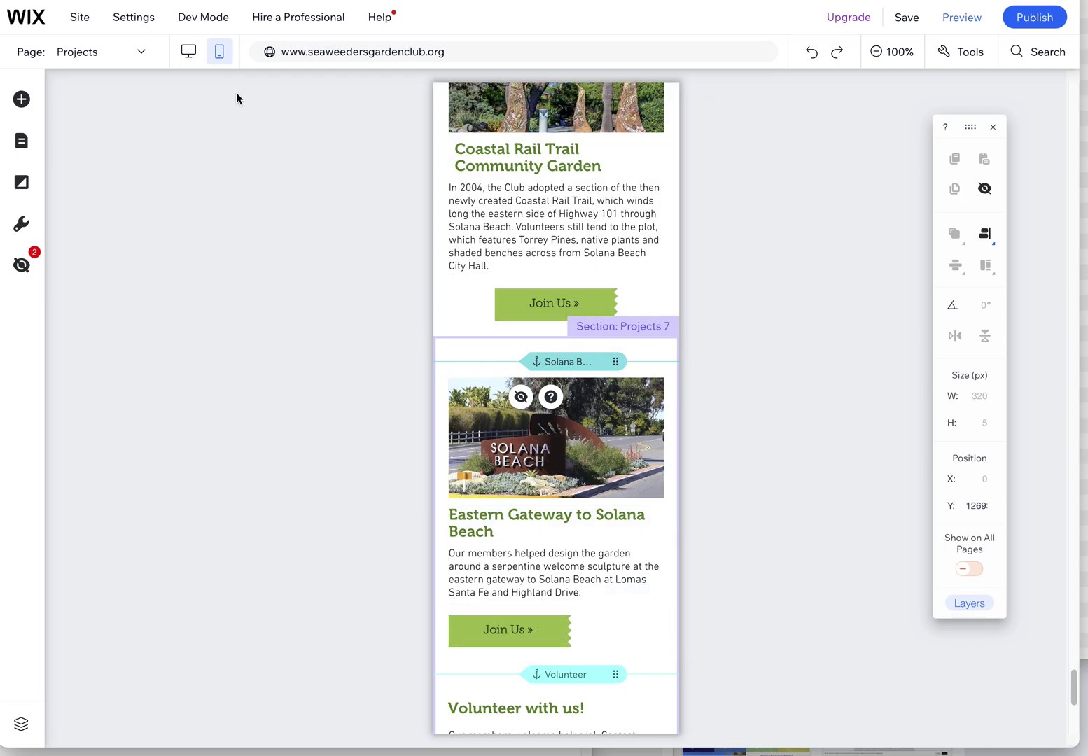
Centre the Eastern Gateway Join Us button at X 80, leave the anchor, and return to desktop.
left_click_drag(547, 639, 561, 628)
left_click(568, 361)
left_click_drag(568, 362, 570, 363)
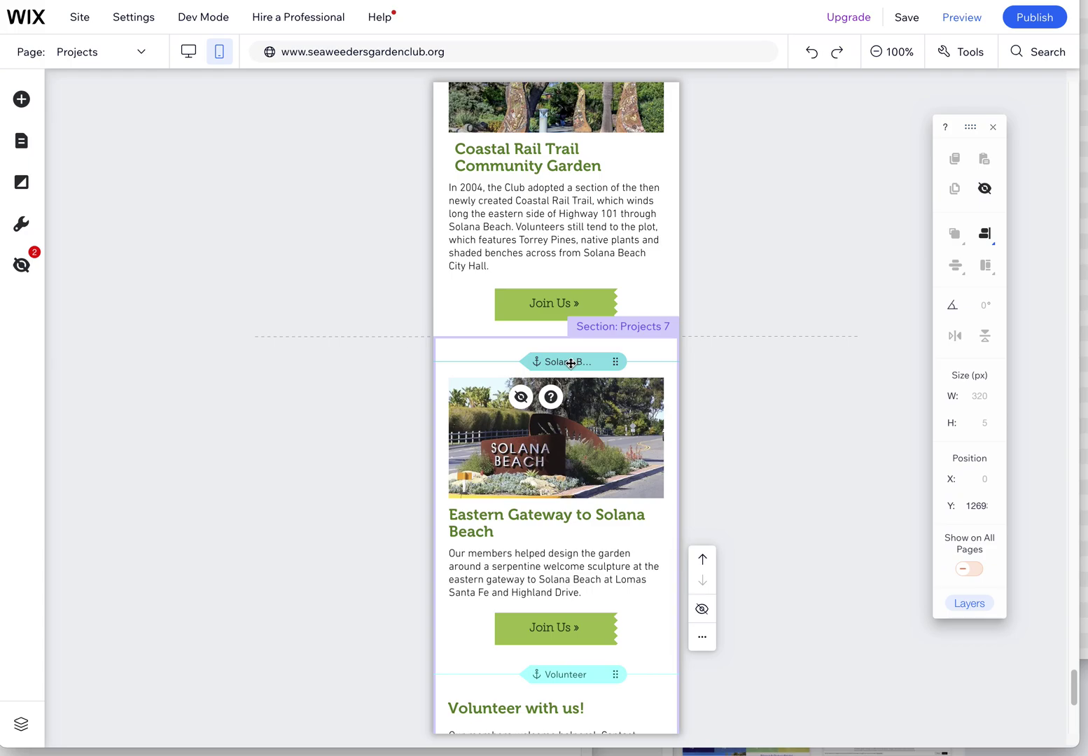
left_click(734, 394)
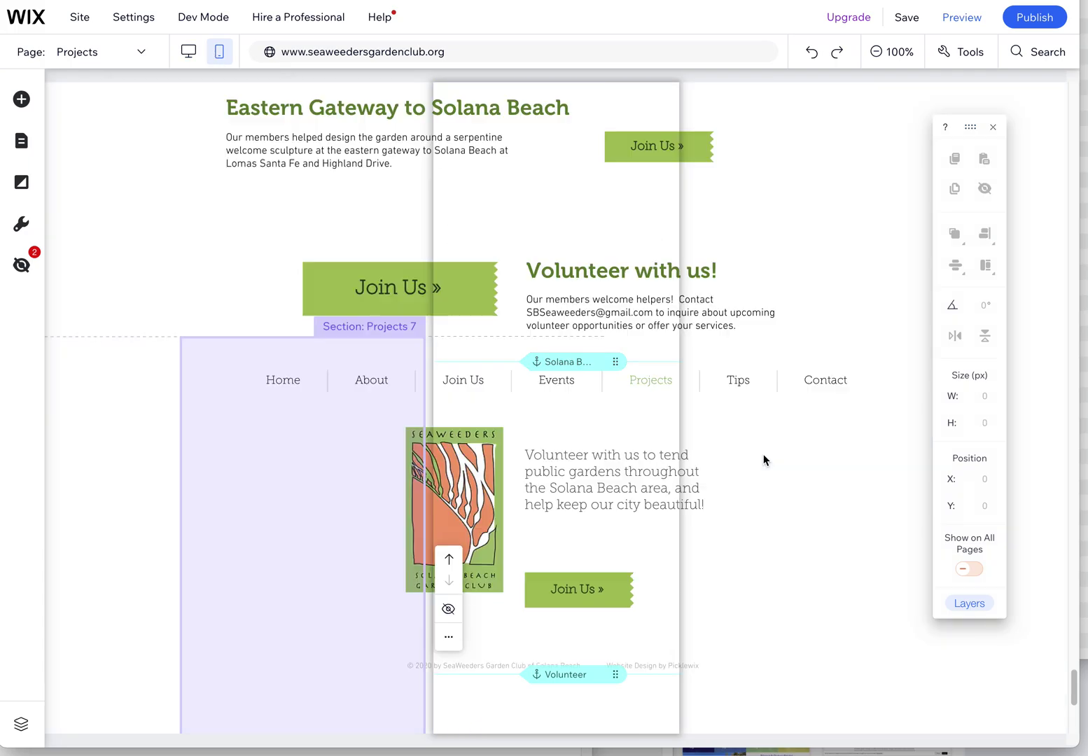
scroll(812, 488, "up", 3)
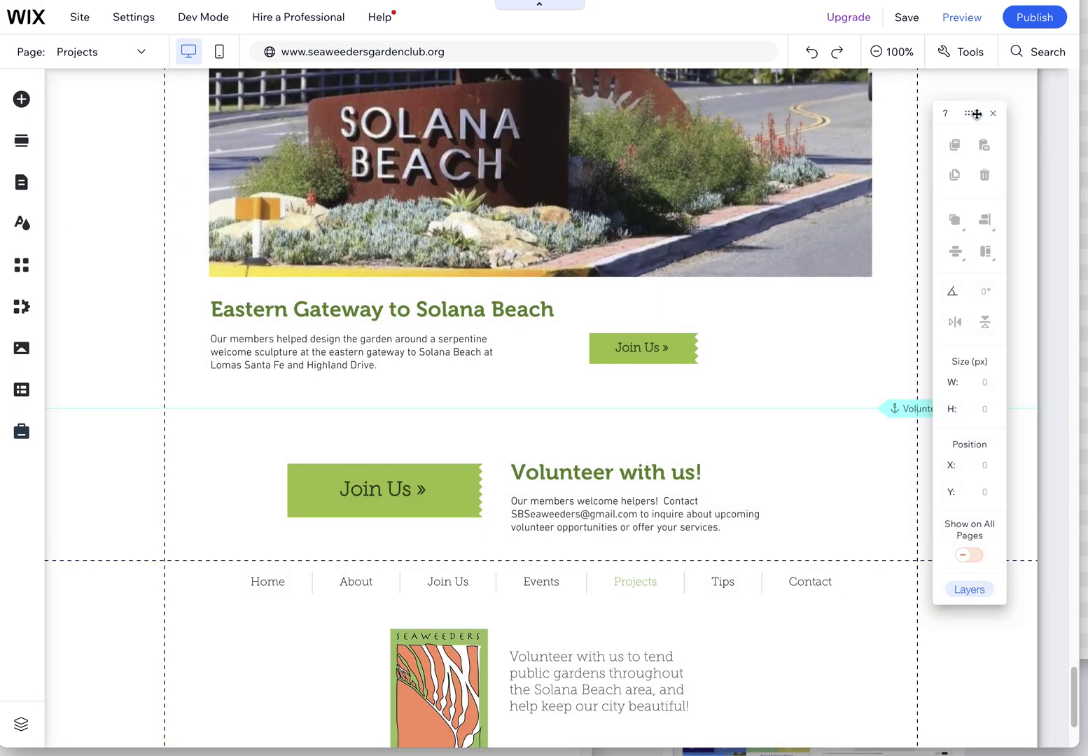
left_click_drag(976, 114, 971, 252)
left_click(986, 251)
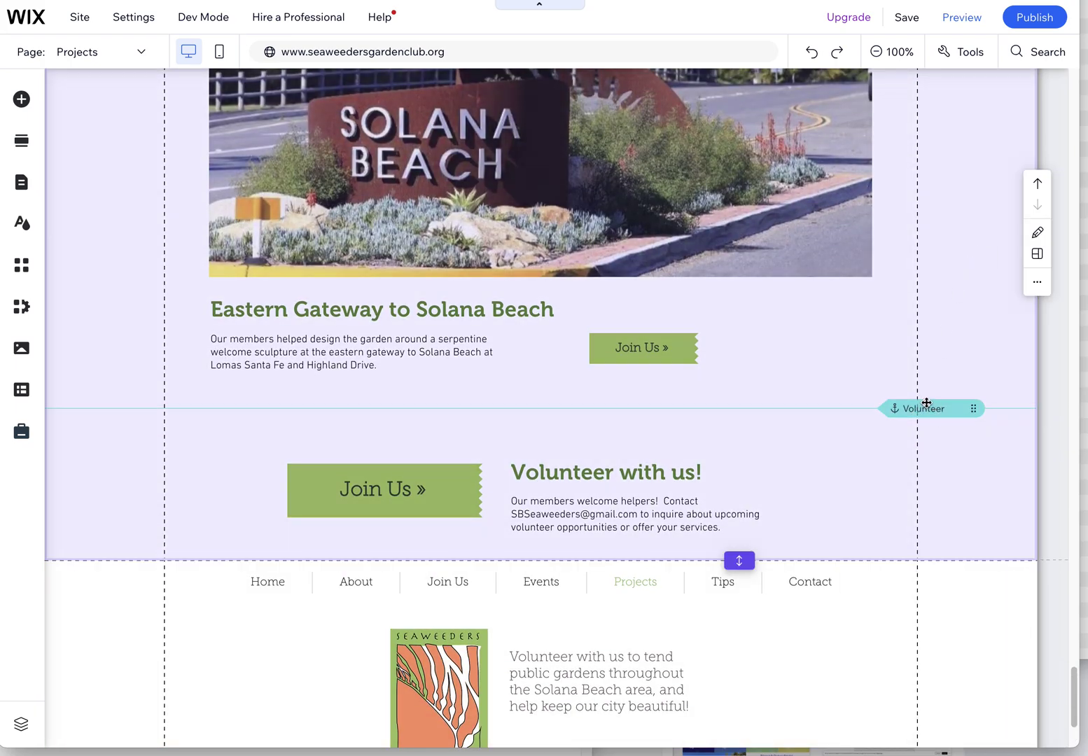
left_click(931, 408)
mouse_move(899, 412)
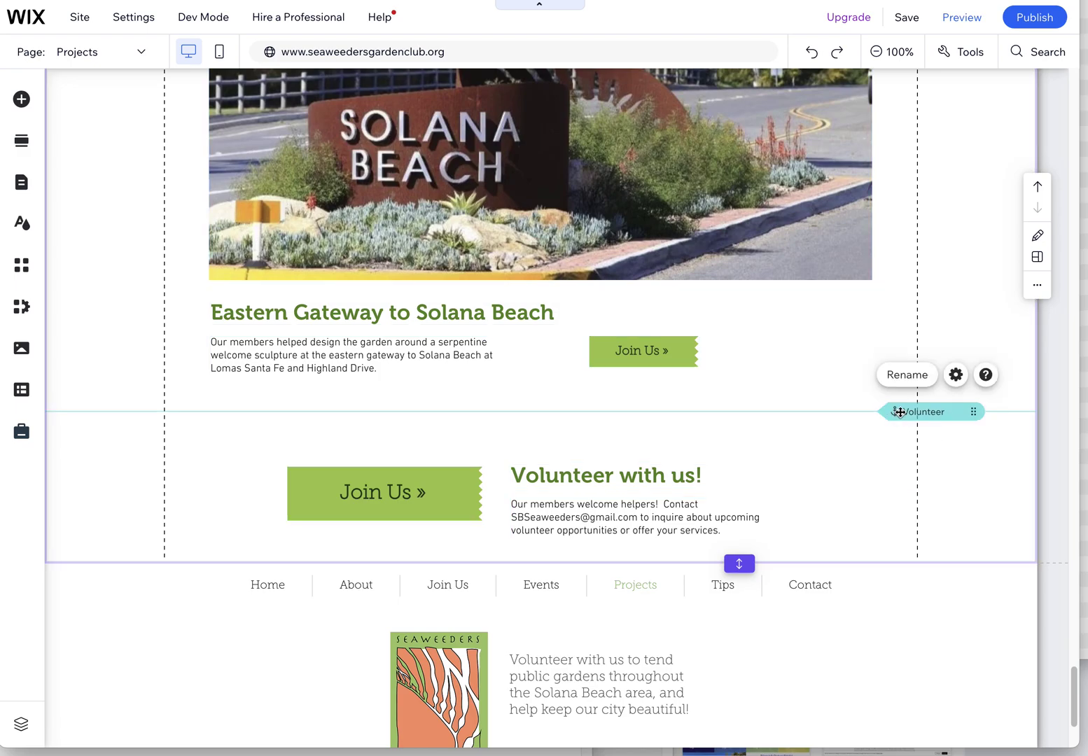
left_click(904, 380)
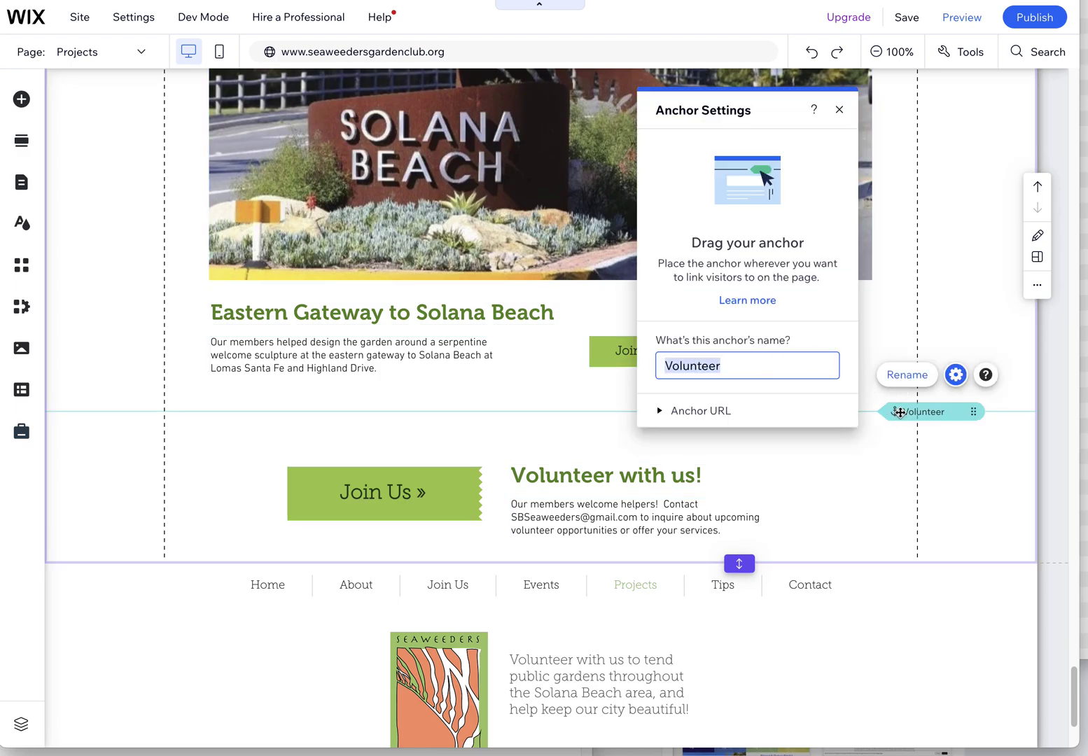
left_click(892, 465)
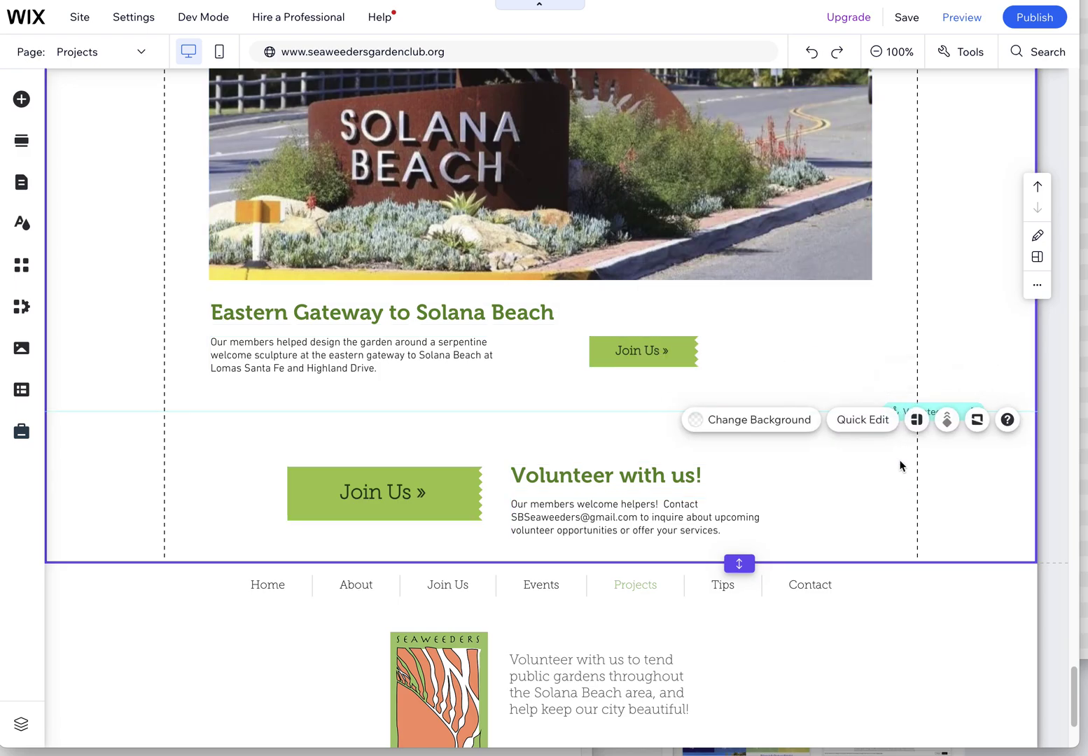
scroll(900, 461, "up", 5)
mouse_move(906, 202)
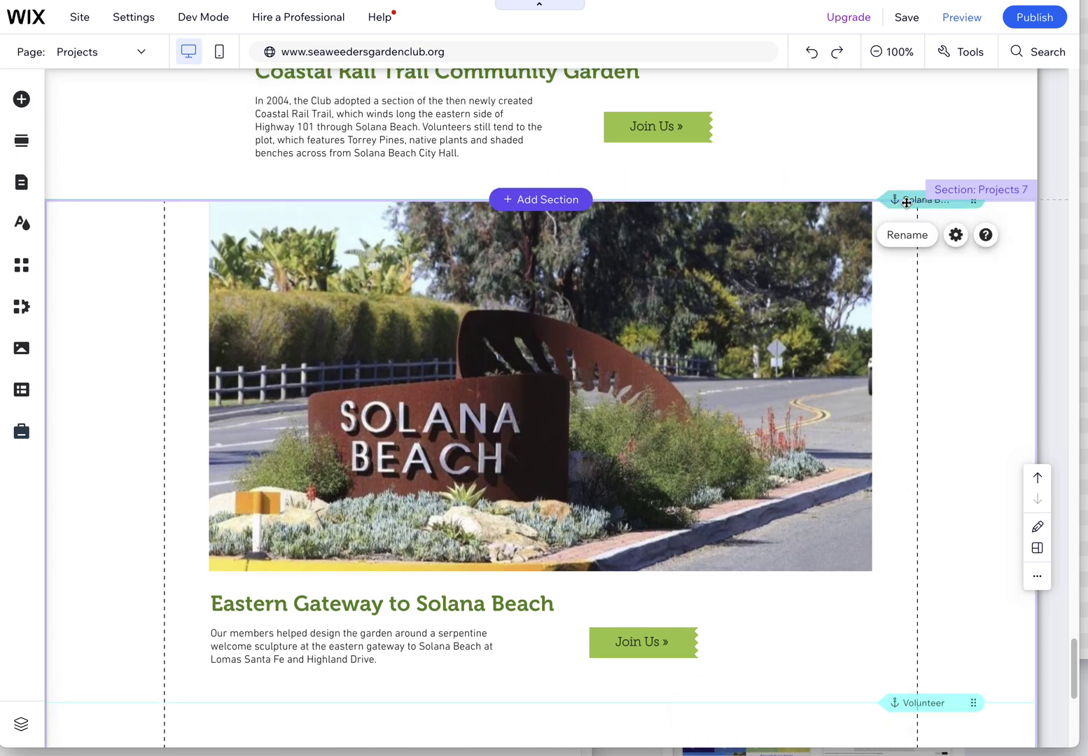
left_click(897, 234)
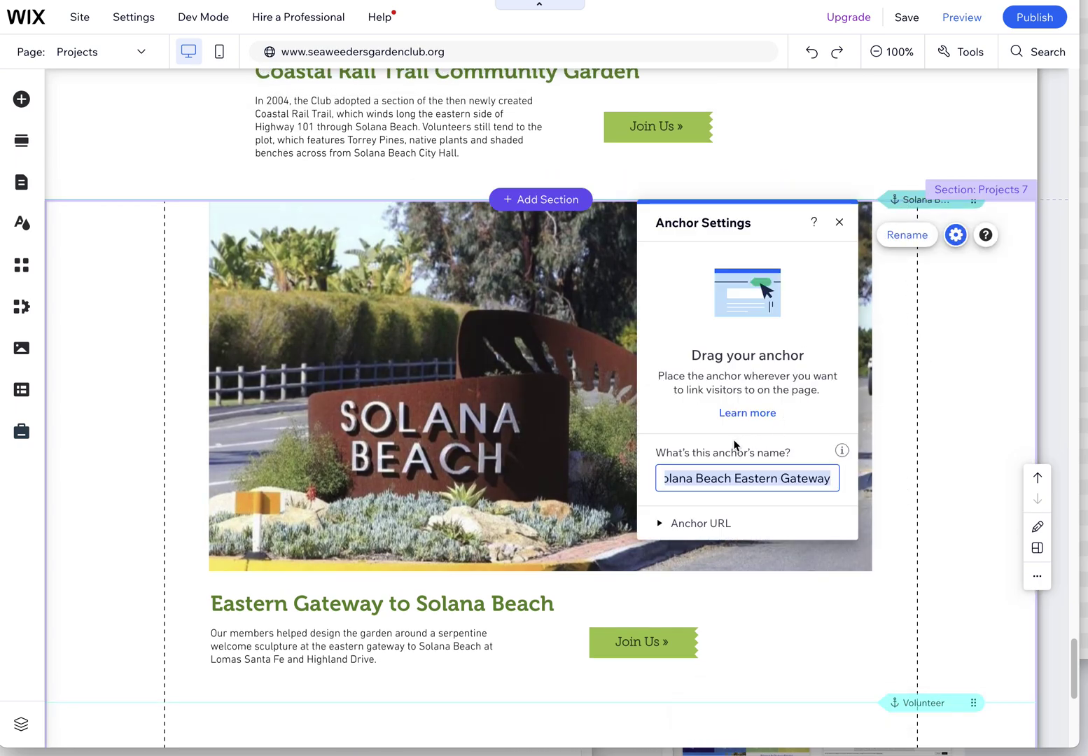
left_click(946, 354)
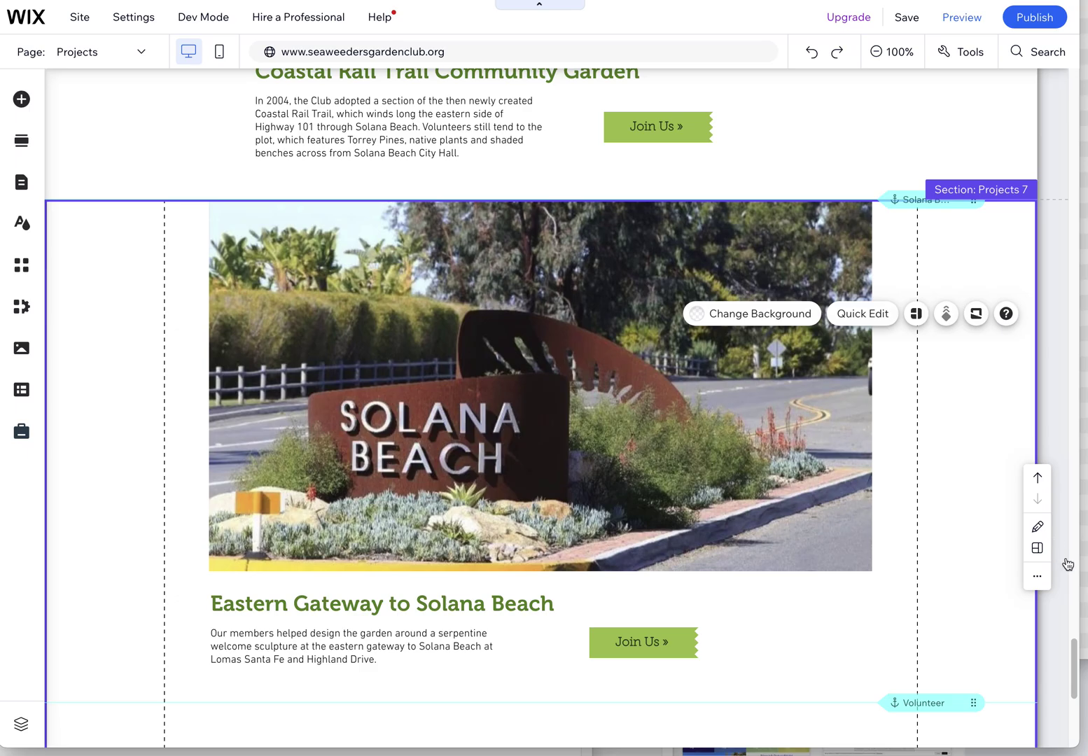
left_click_drag(1076, 651, 1075, 523)
Move the Post Office anchor higher within its photo gallery.
left_click(901, 300)
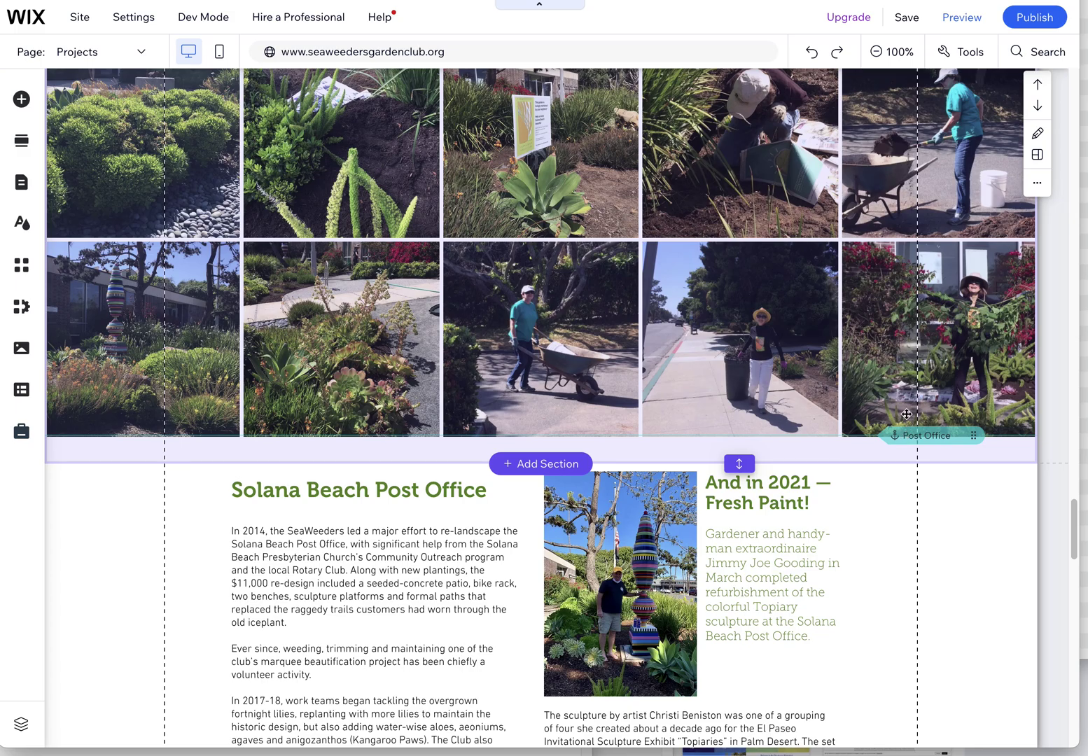
left_click(924, 436)
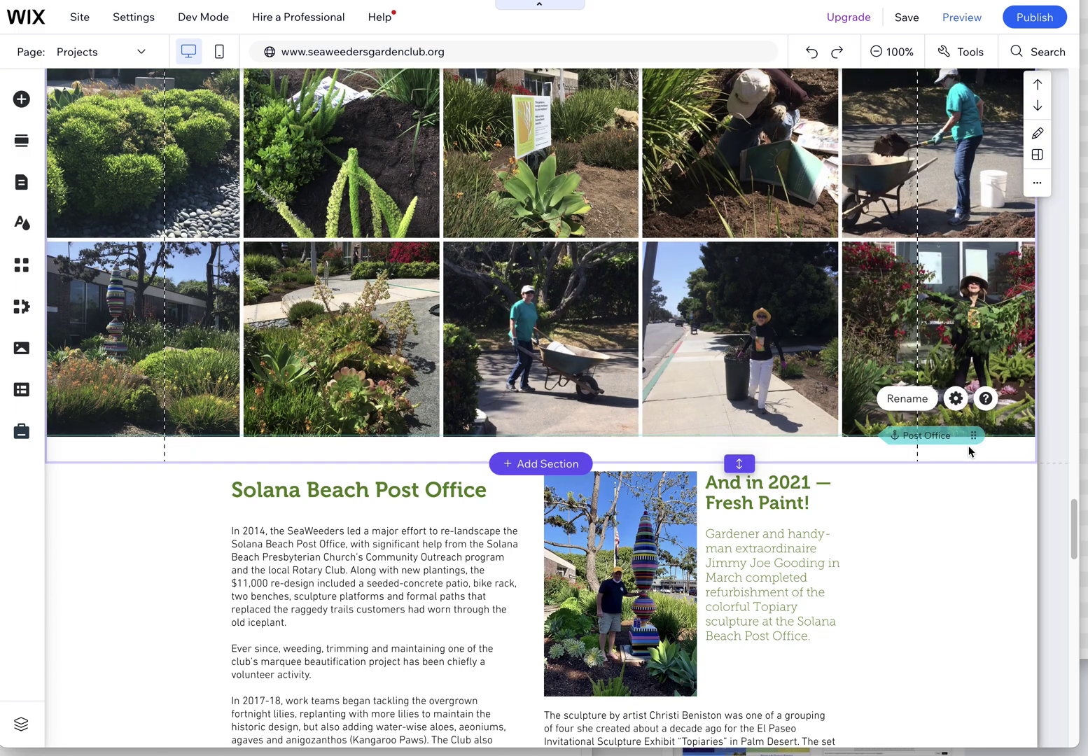
left_click_drag(974, 416, 704, 225)
Lower the Fire Station anchor onto the top edge of the Projects 3 gallery.
scroll(758, 448, "up", 5)
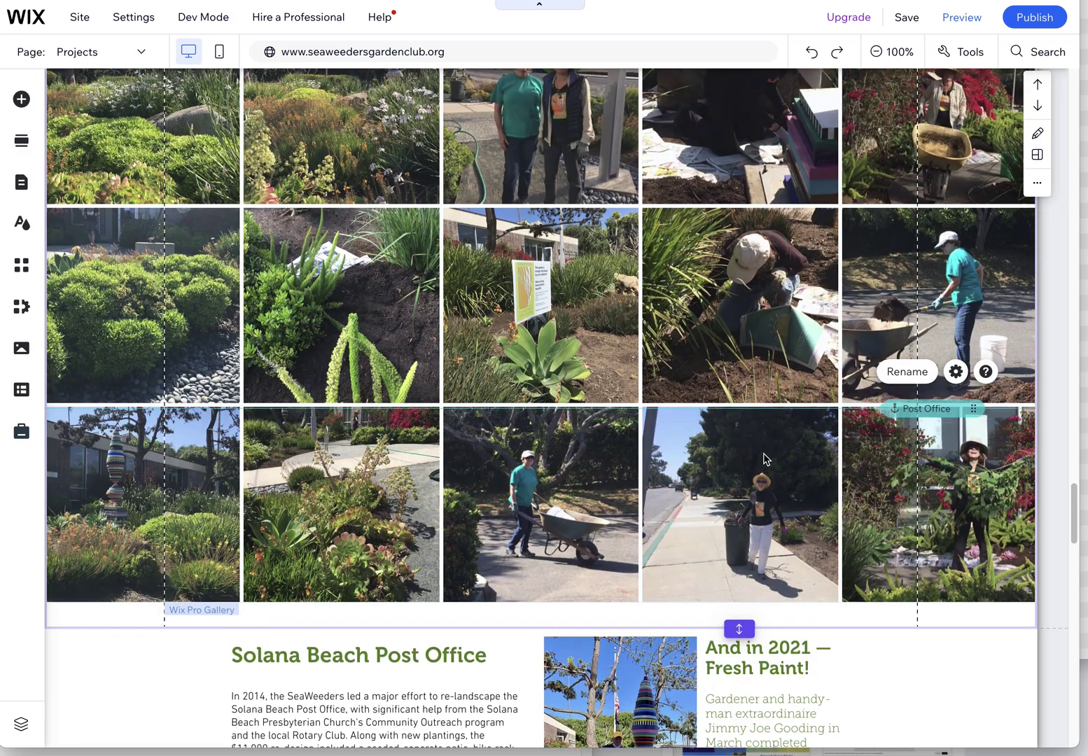
scroll(700, 559, "up", 2)
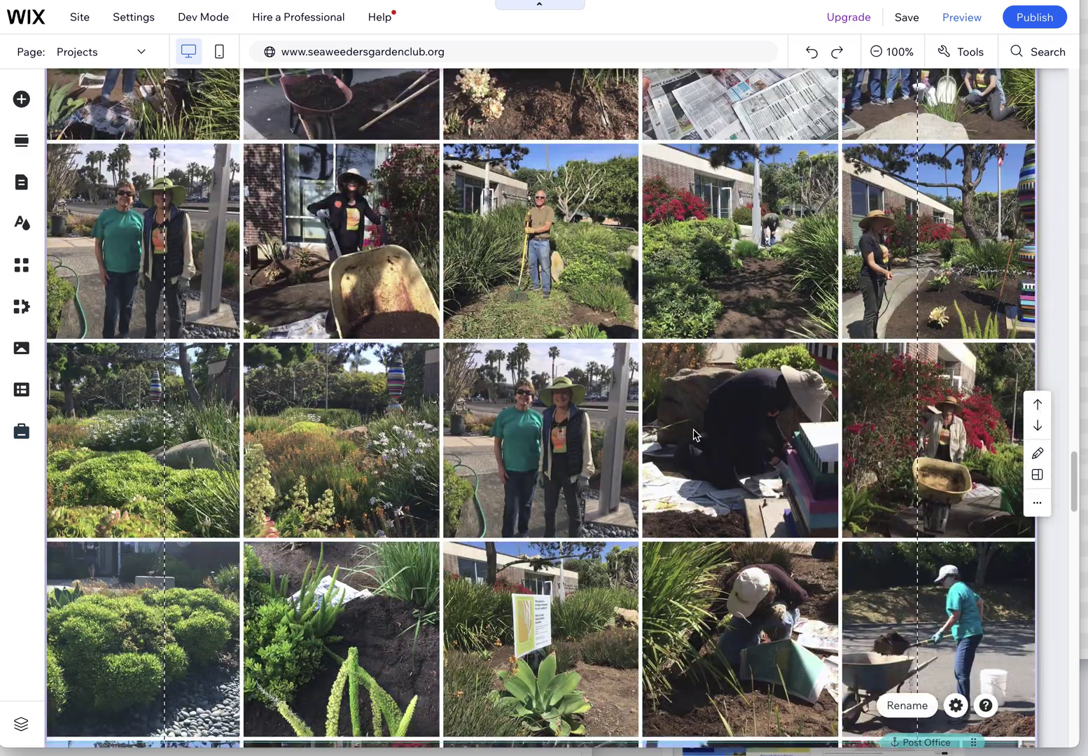
scroll(693, 435, "up", 10)
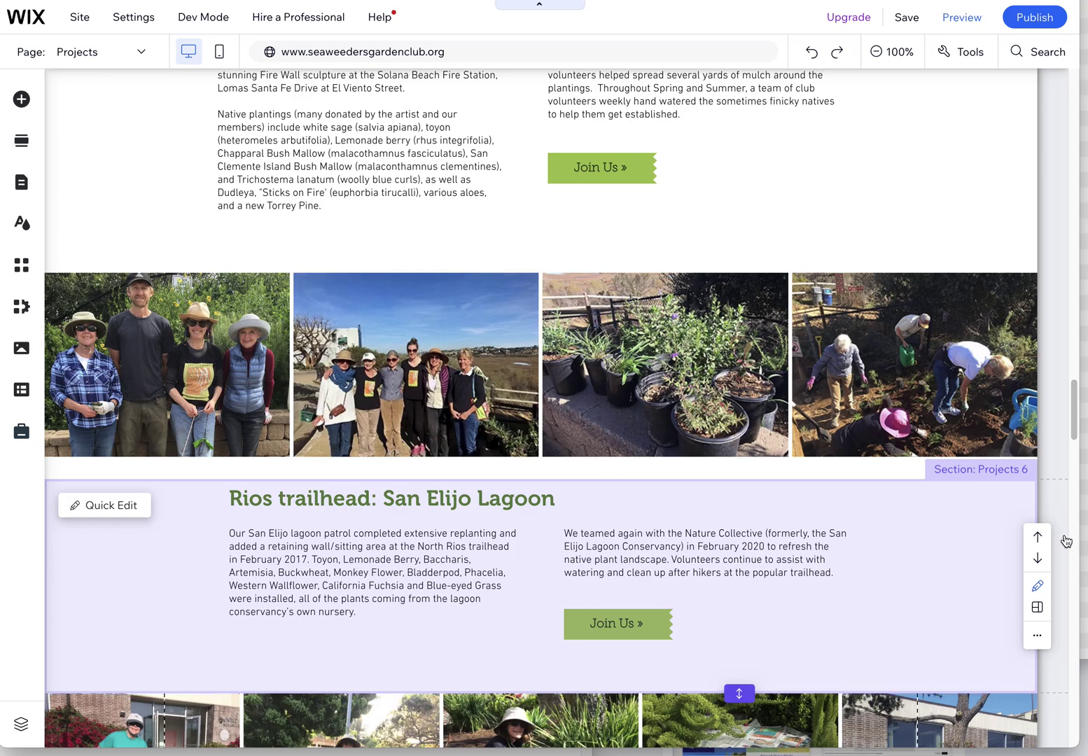
scroll(927, 478, "up", 3)
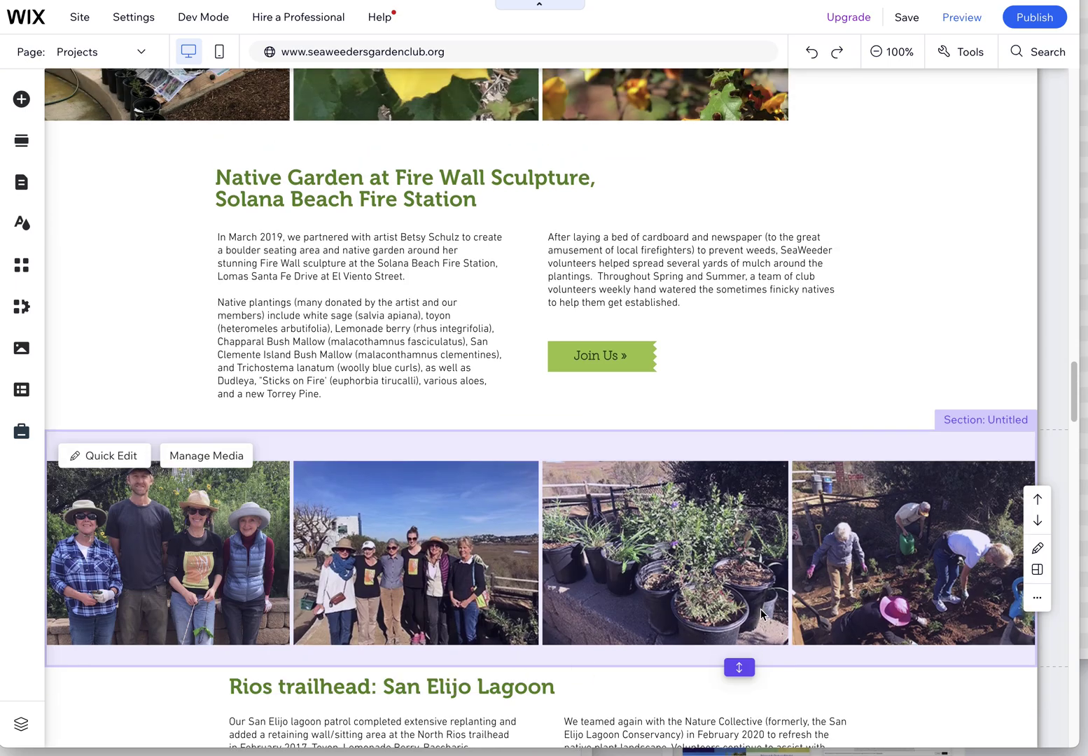
scroll(827, 589, "up", 9)
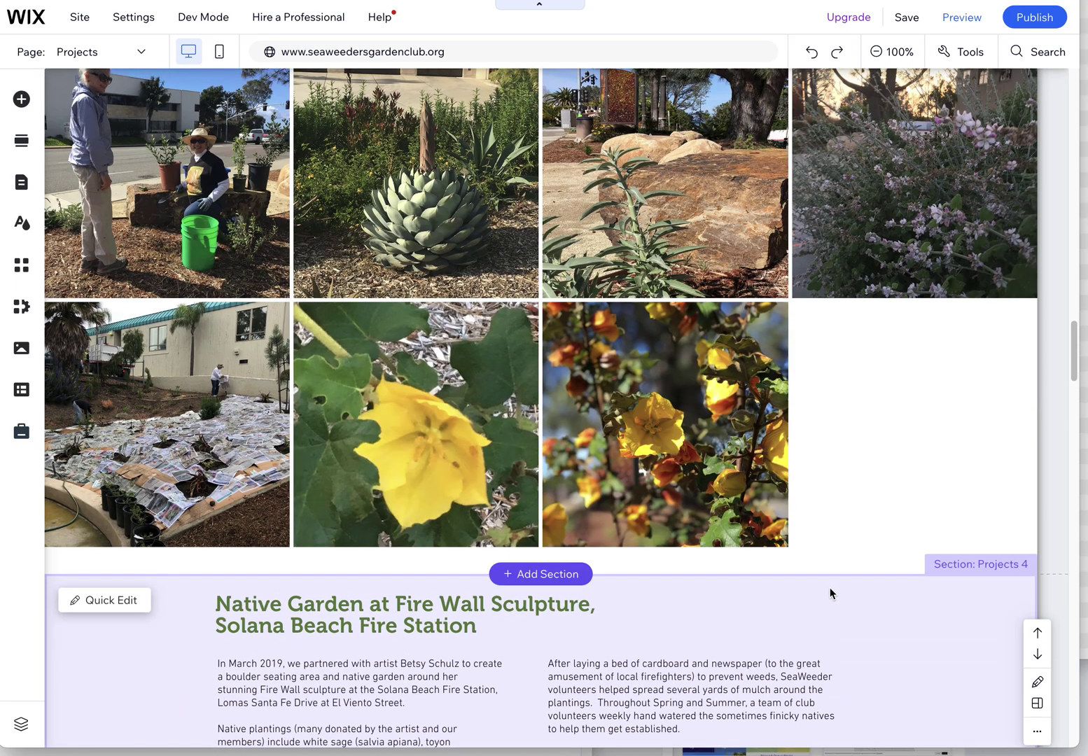
scroll(832, 584, "up", 1)
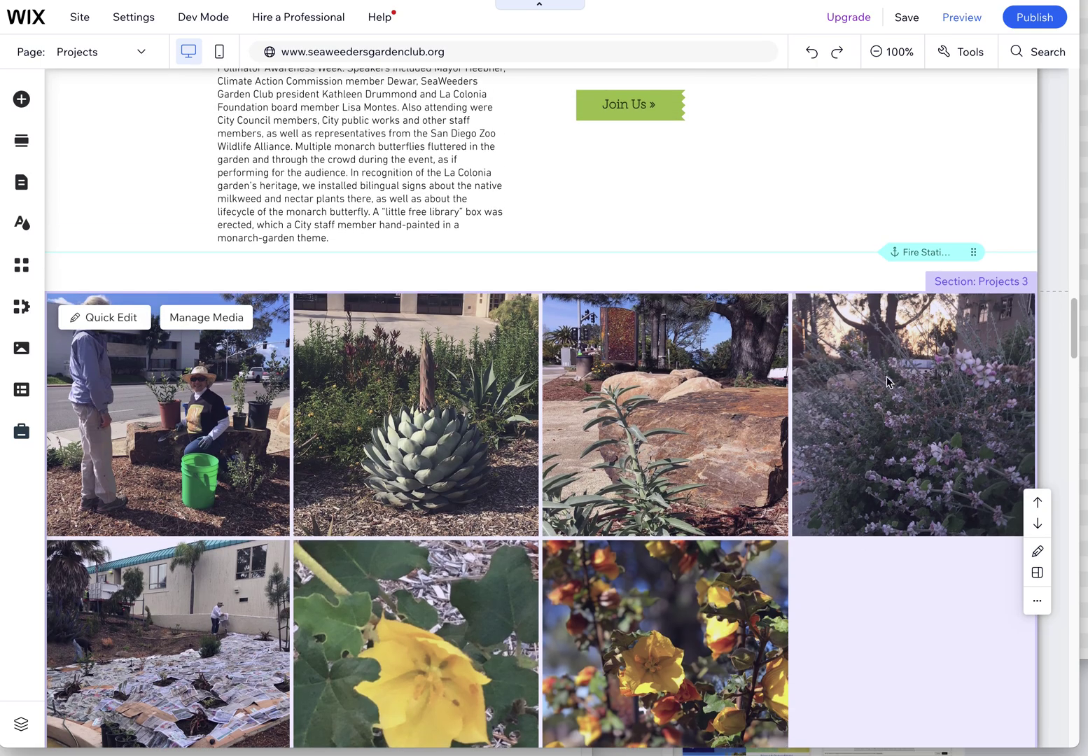
scroll(878, 420, "down", 3)
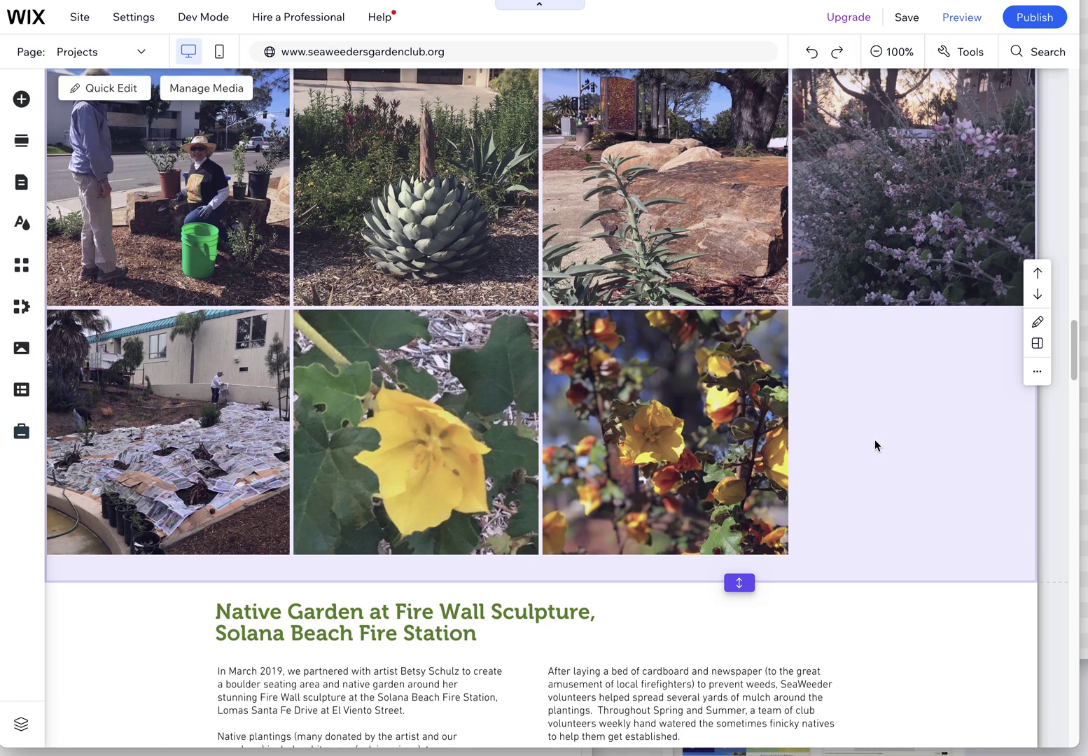
scroll(923, 203, "up", 2)
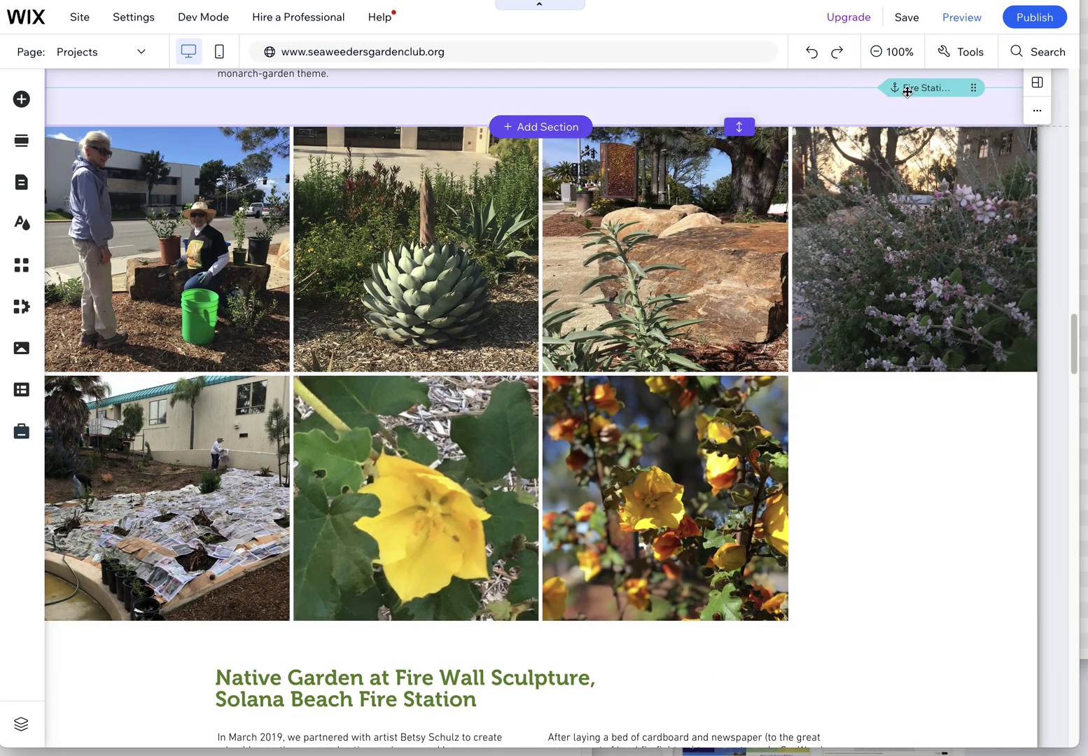
left_click(906, 122)
left_click_drag(910, 88, 903, 116)
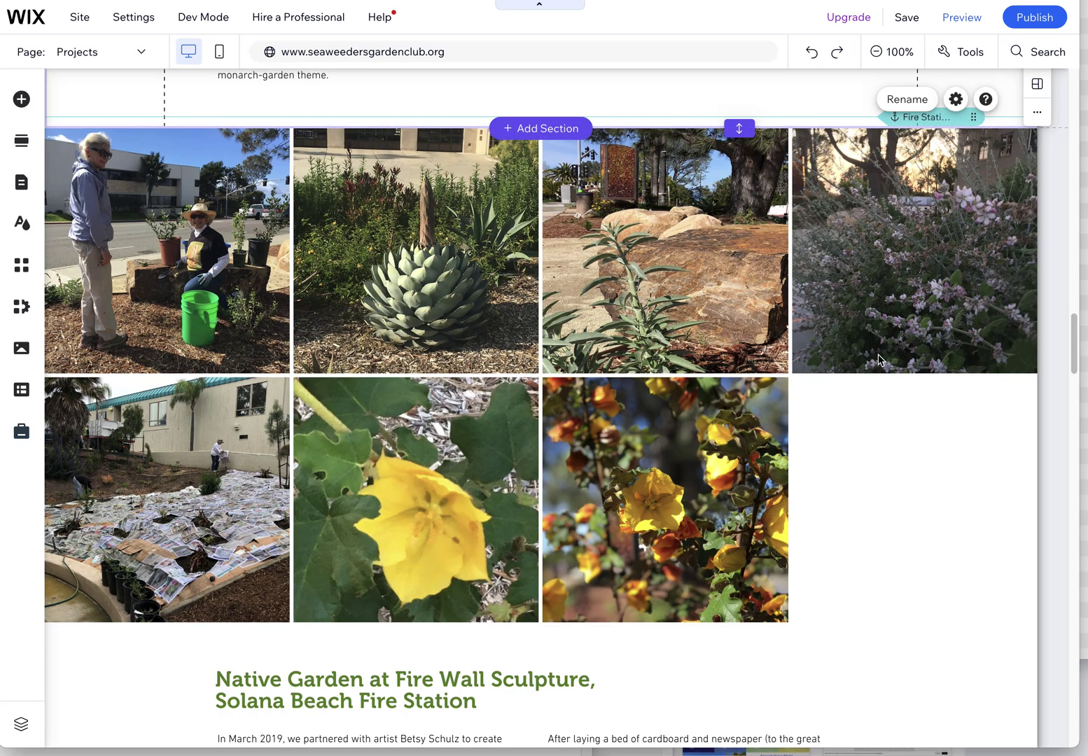
scroll(815, 509, "down", 10)
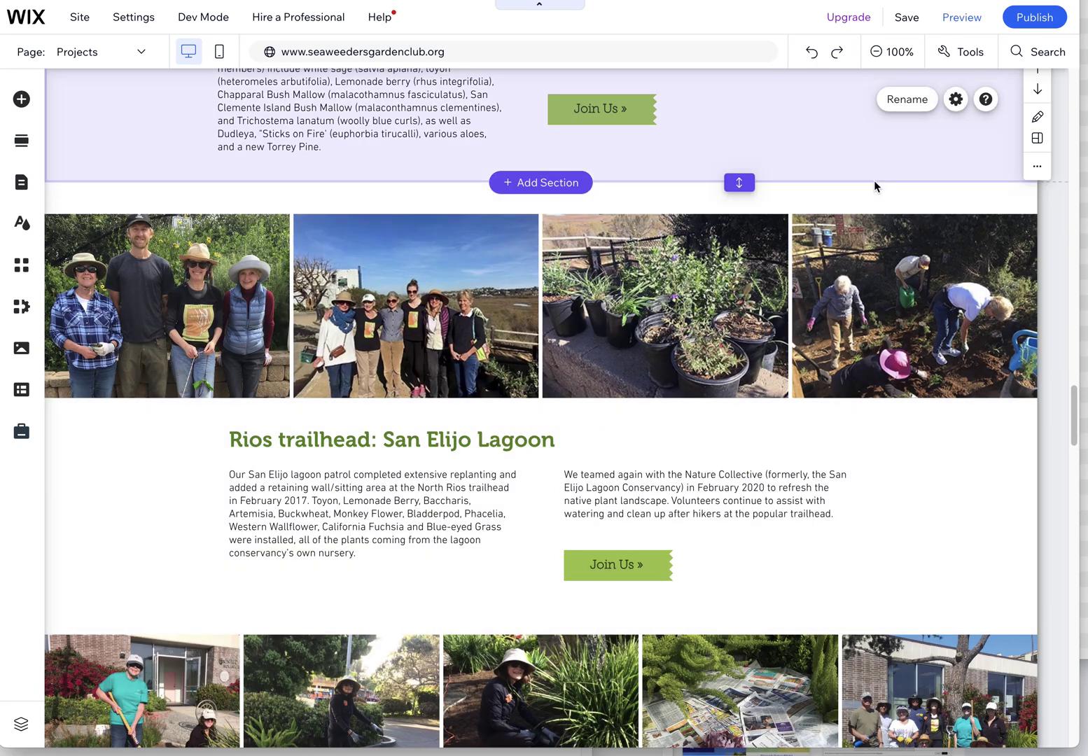
Rename the Untitled gallery section above the Rios trailhead text to 'Rios Trailhead'.
left_click(871, 183)
left_click(973, 181)
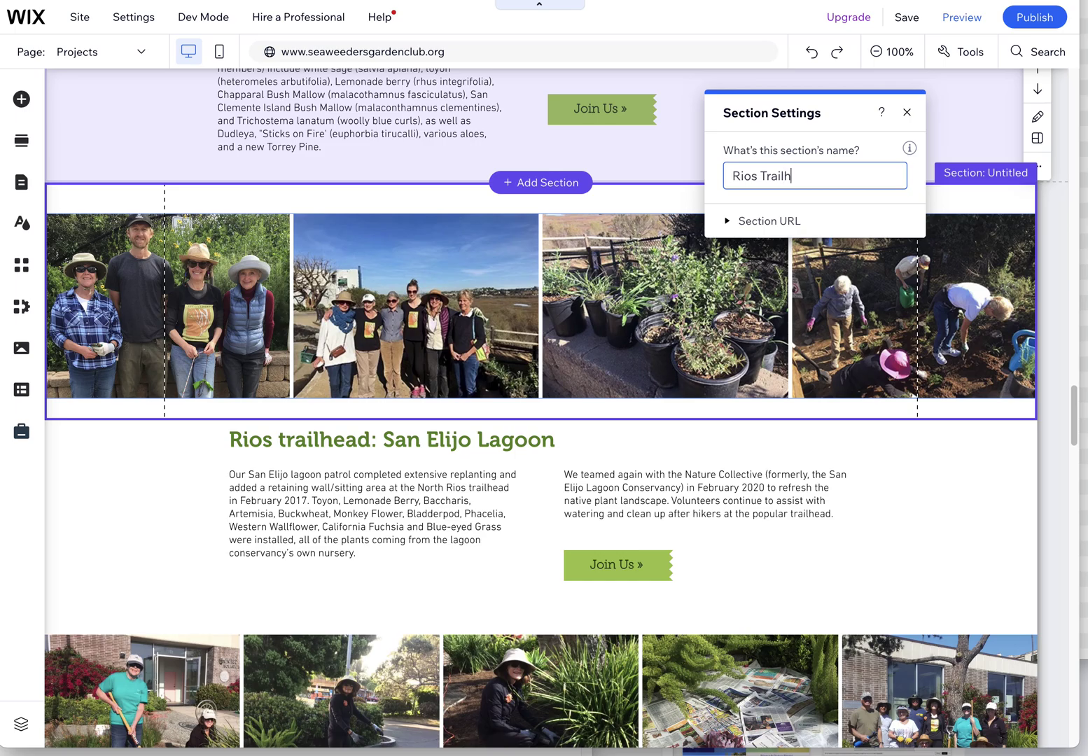
type("Rios Trailhead")
key("Return")
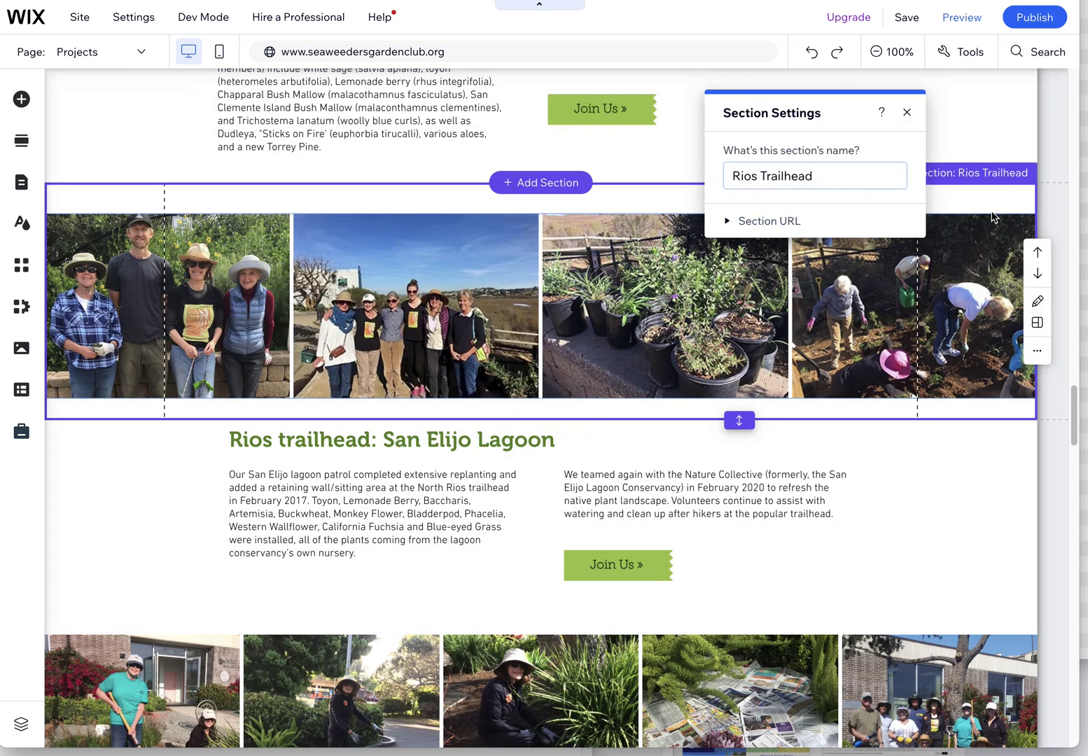
scroll(1071, 316, "up", 8)
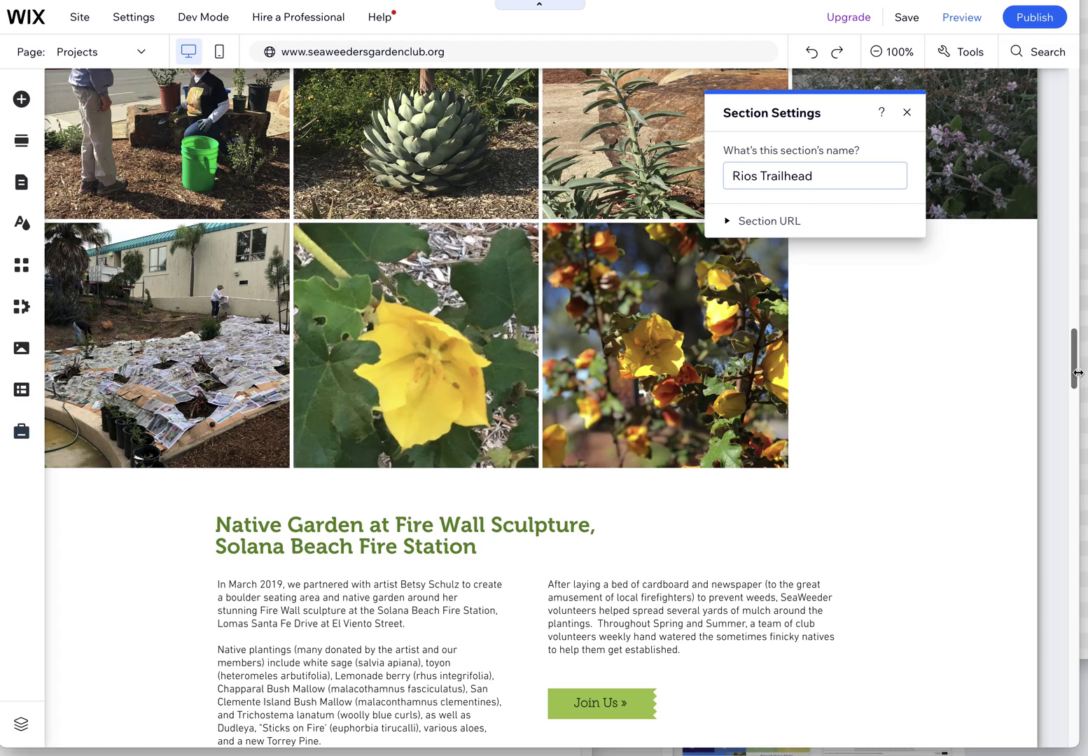
left_click_drag(1078, 372, 1072, 208)
Check the Mayors' Monarch Project button's link, keeping the Mayors' Monarch Project anchor as target.
scroll(1070, 364, "up", 15)
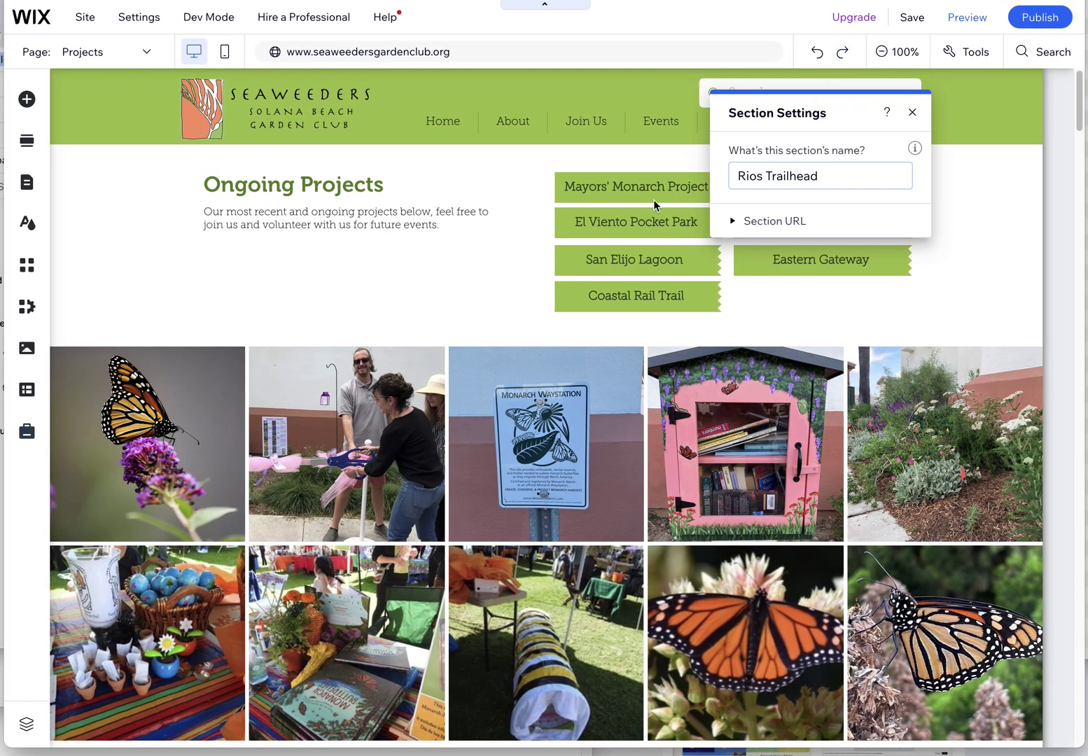
left_click(647, 186)
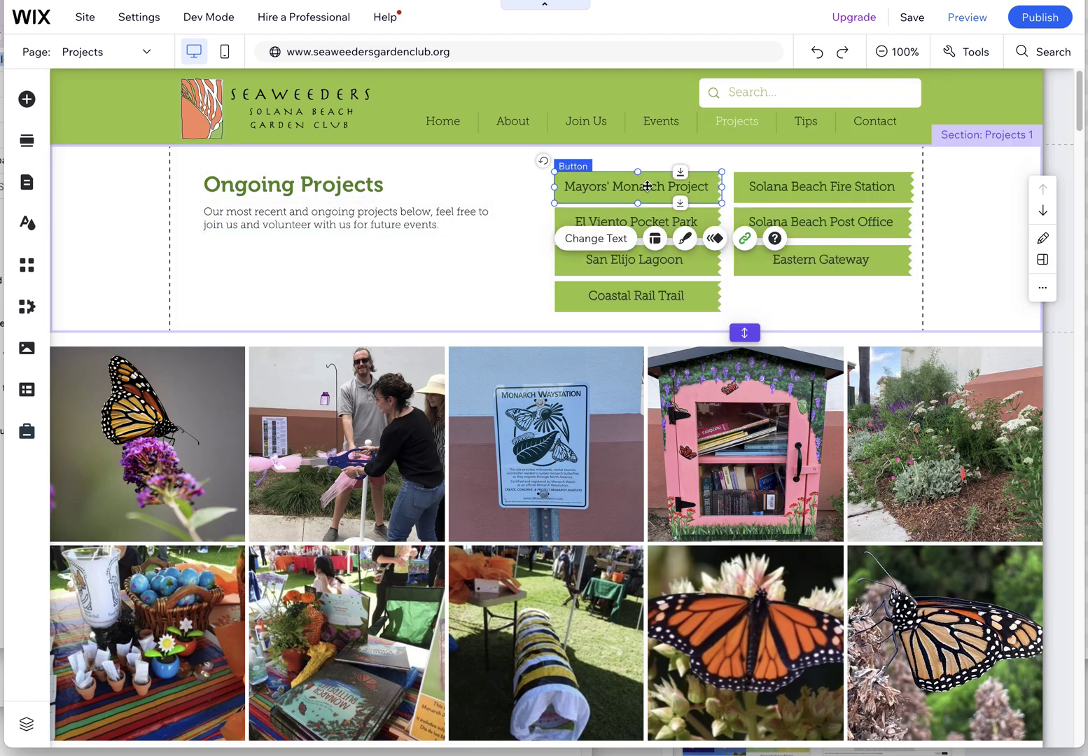
left_click(744, 238)
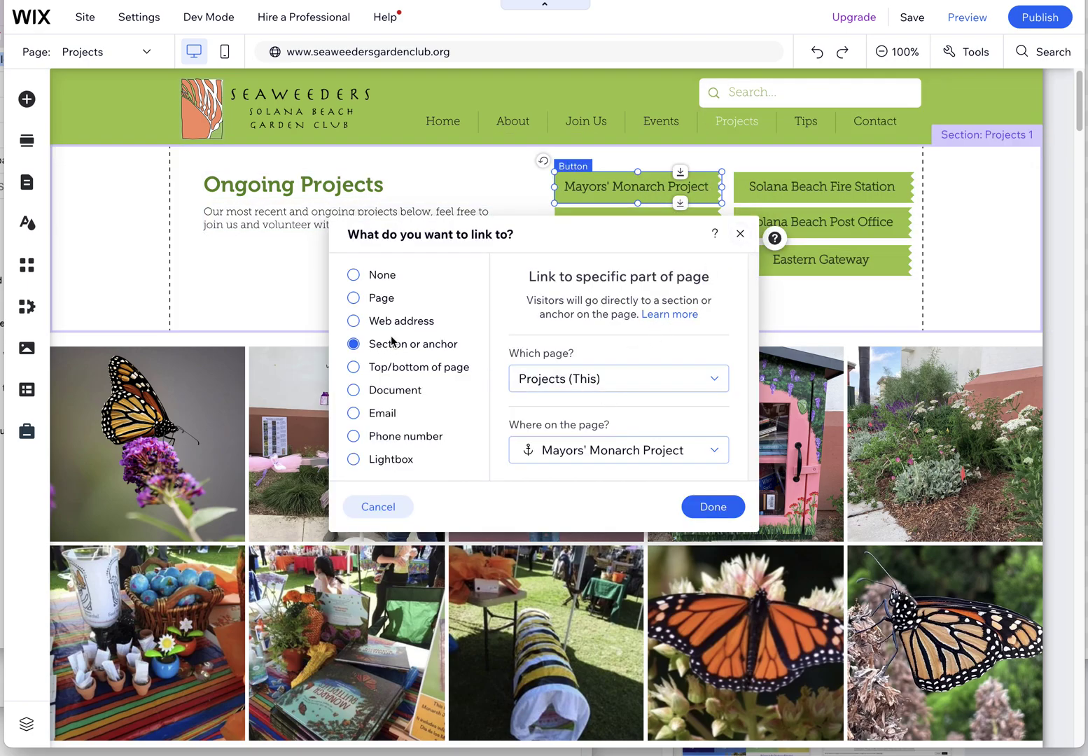
left_click(581, 454)
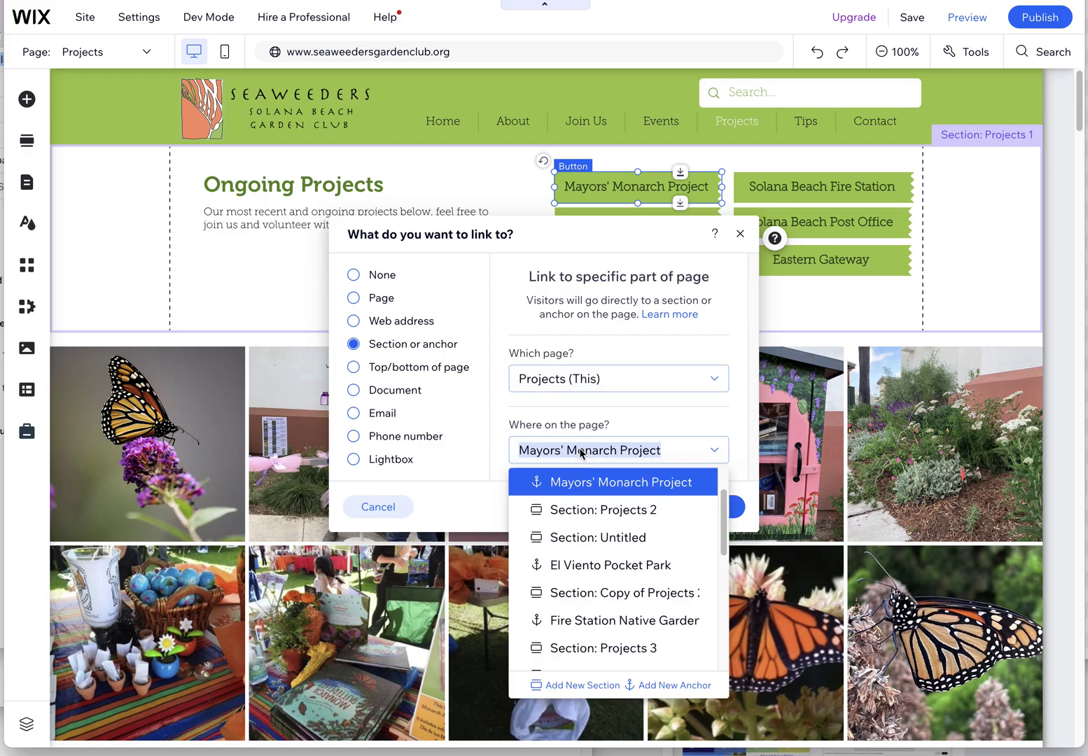
left_click(676, 419)
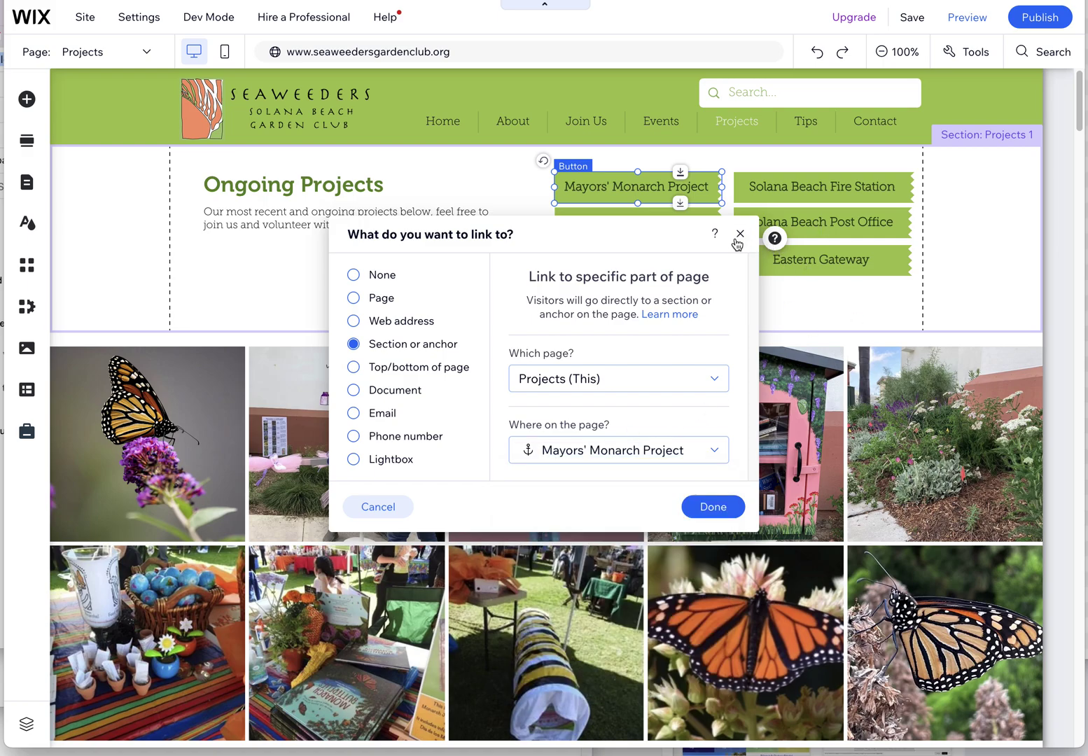